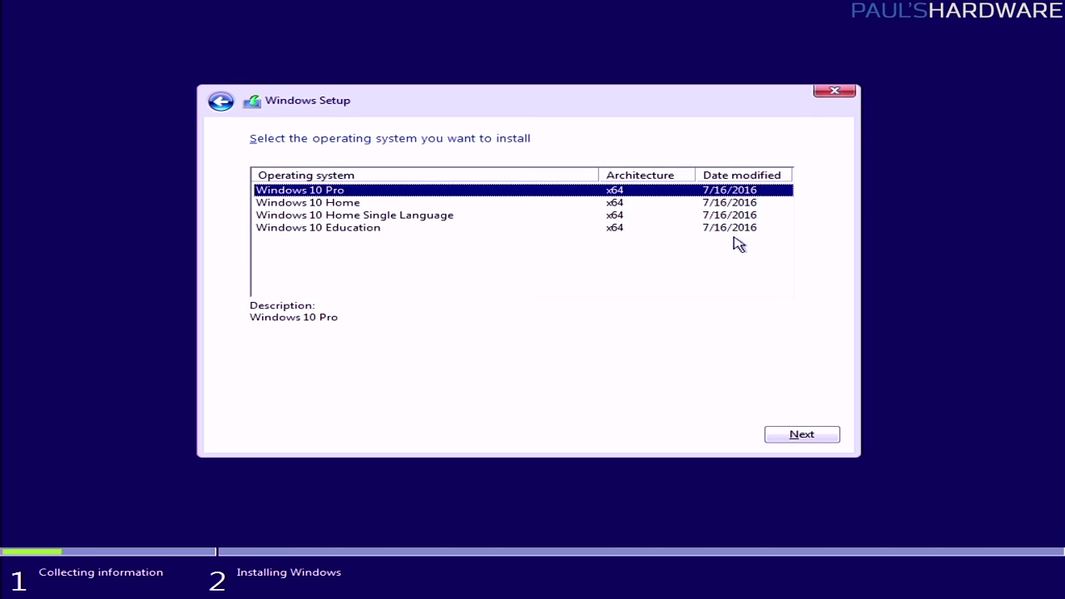
Proceed with Windows 10 Pro, accept the license terms, and choose the custom (Windows only) installation type.
left_click(805, 433)
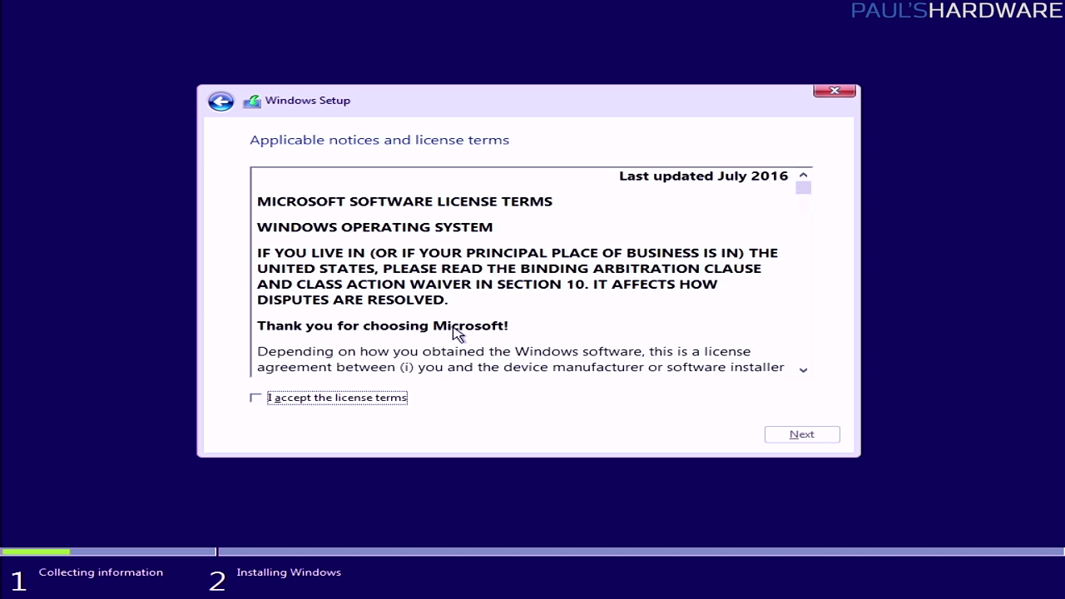
left_click(323, 397)
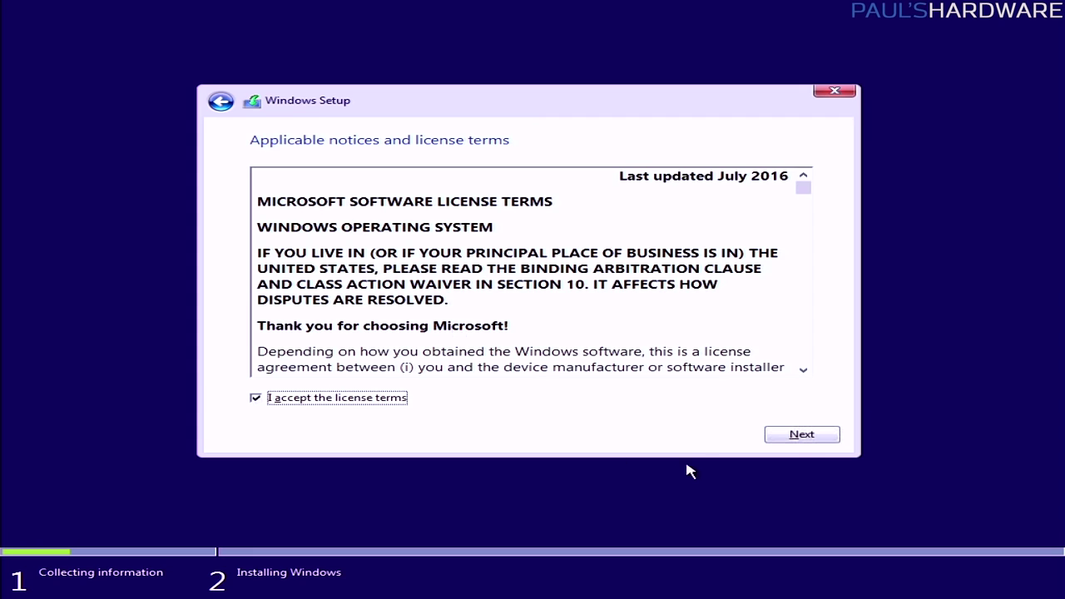
left_click(803, 440)
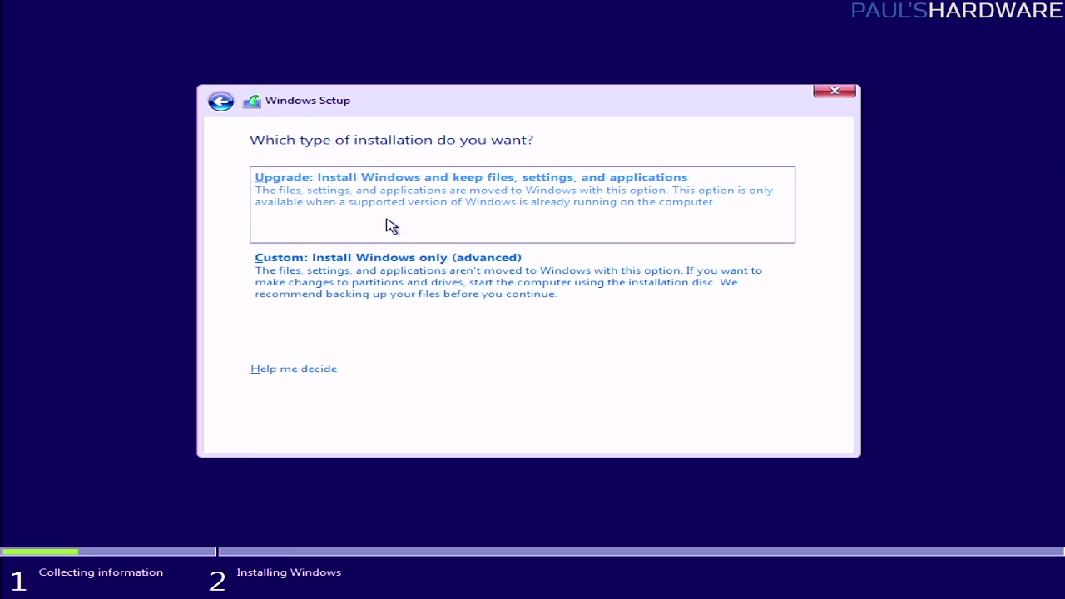
left_click(473, 278)
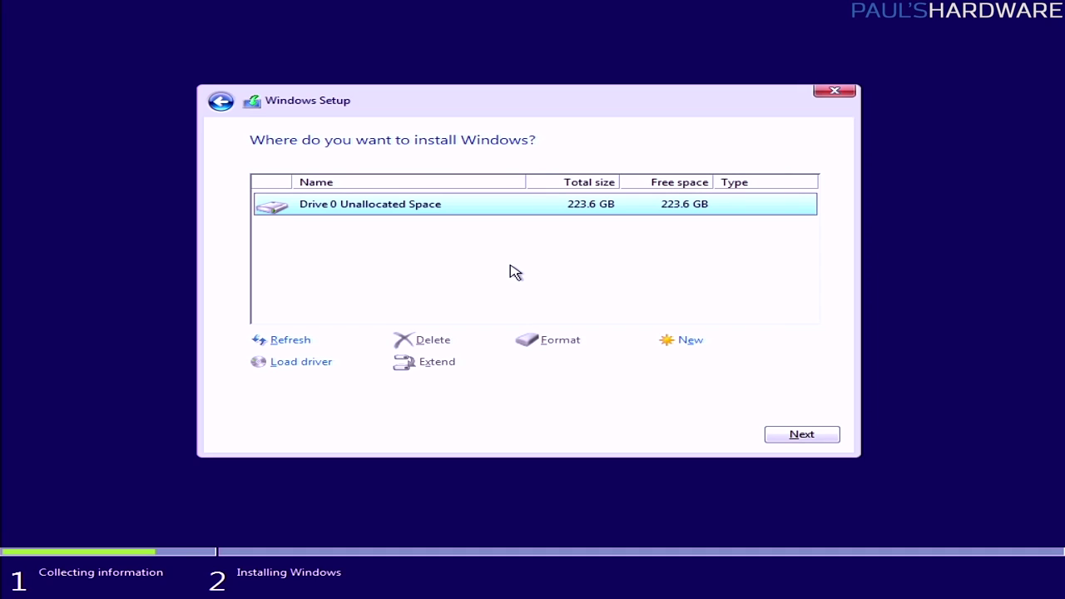
Open a command prompt over the drive selection page and close it again.
key("shift+F10")
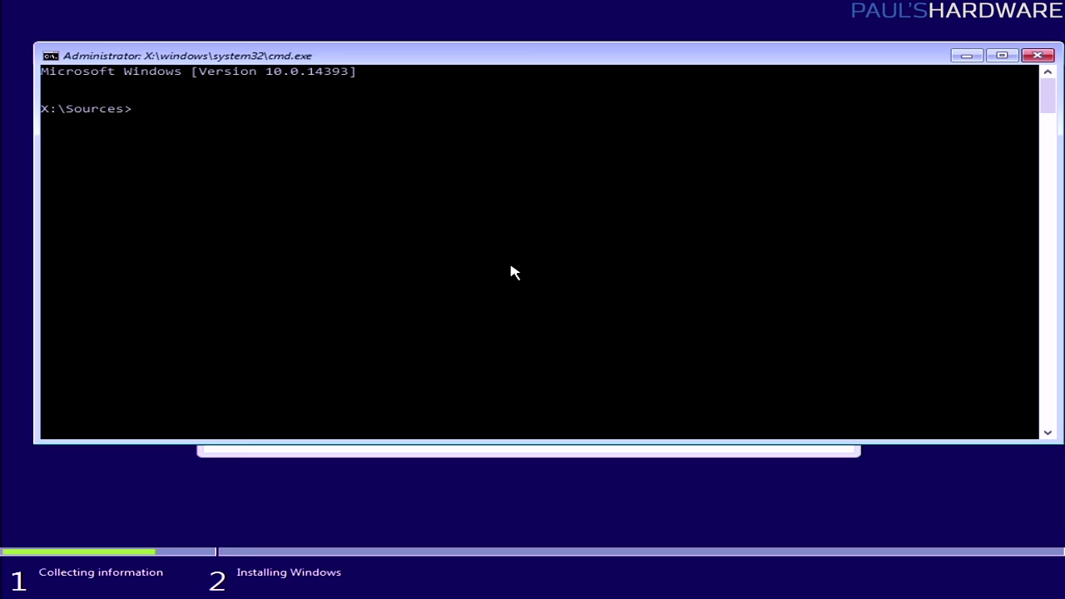
left_click(1038, 55)
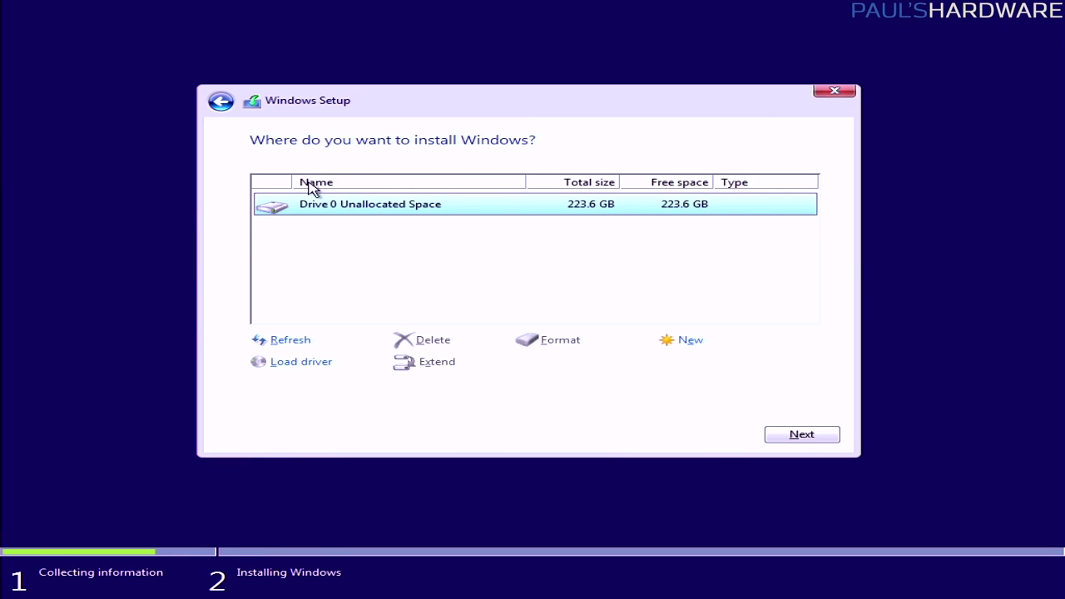
Browse the ESD-USB (C:) drive for a driver to load, cancel the folder selection, and return to the drive selection page.
left_click(301, 363)
left_click_drag(499, 249, 343, 173)
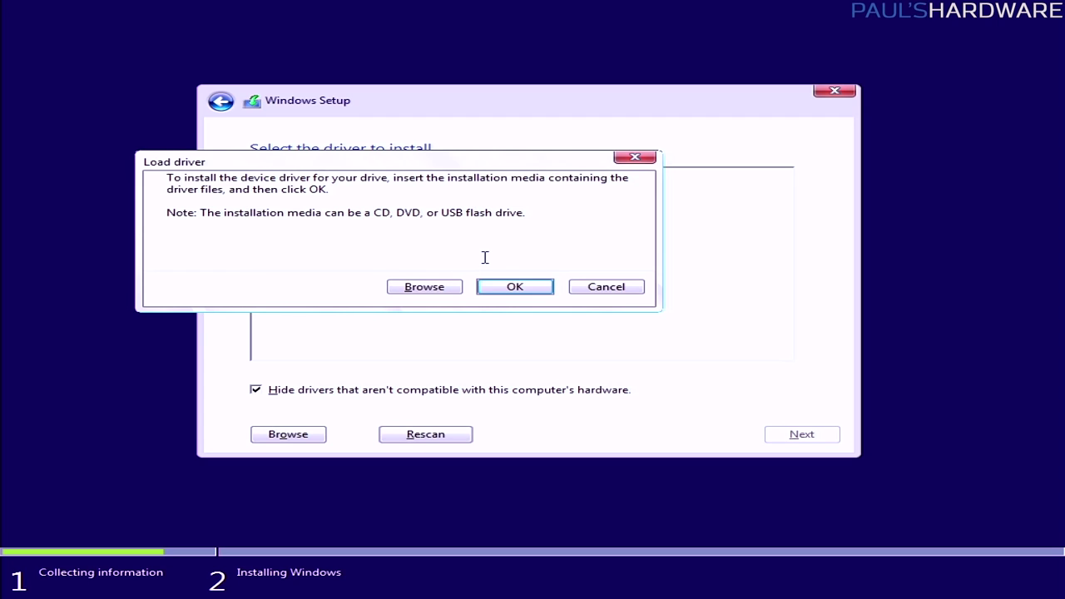
left_click(423, 291)
left_click(428, 332)
left_click(406, 331)
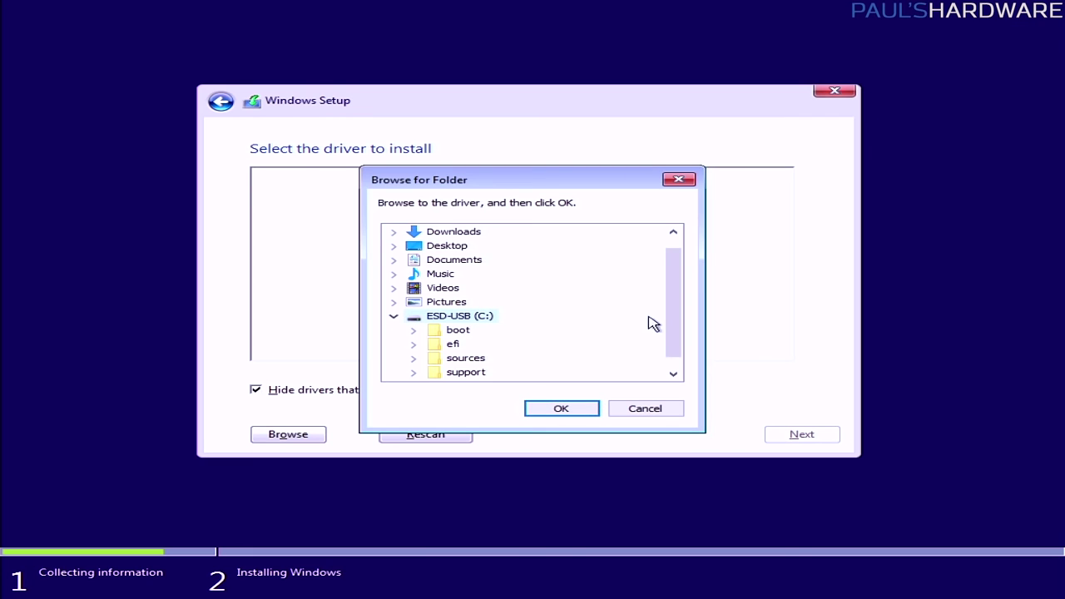
left_click_drag(672, 298, 616, 333)
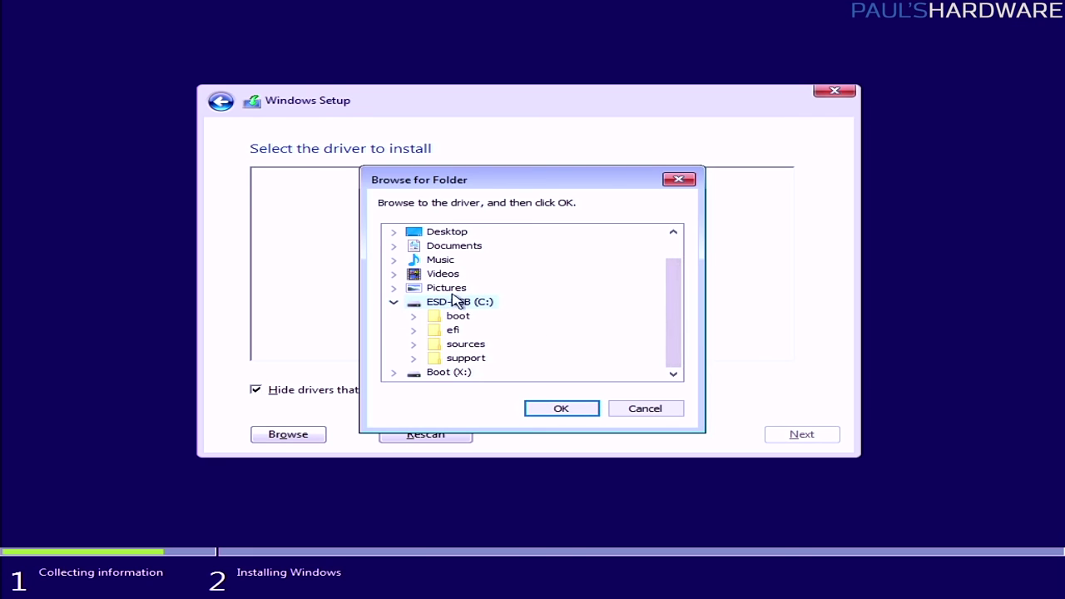
left_click(624, 407)
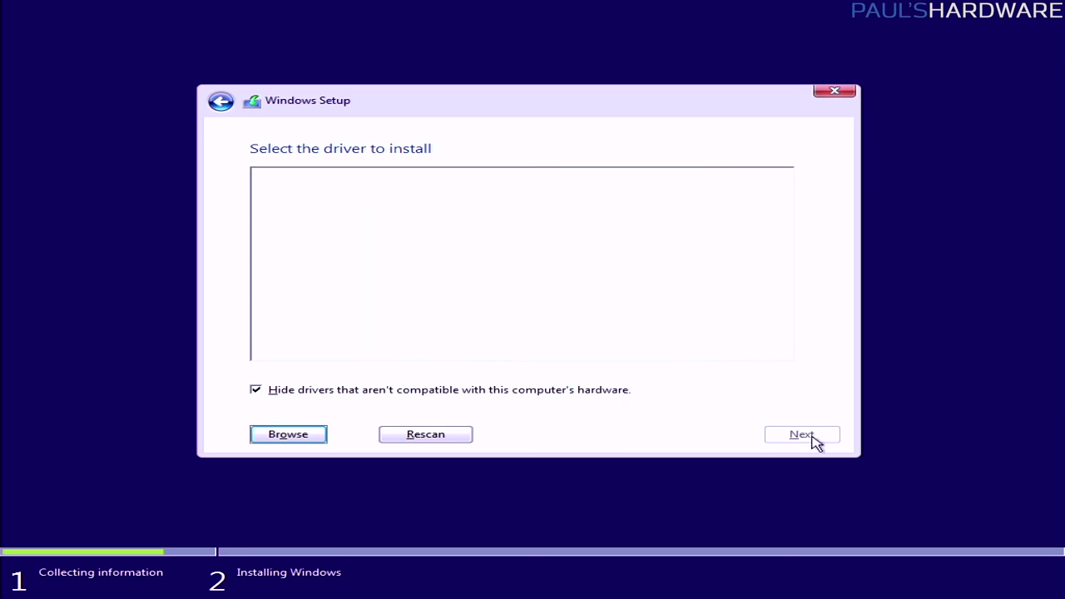
left_click(836, 93)
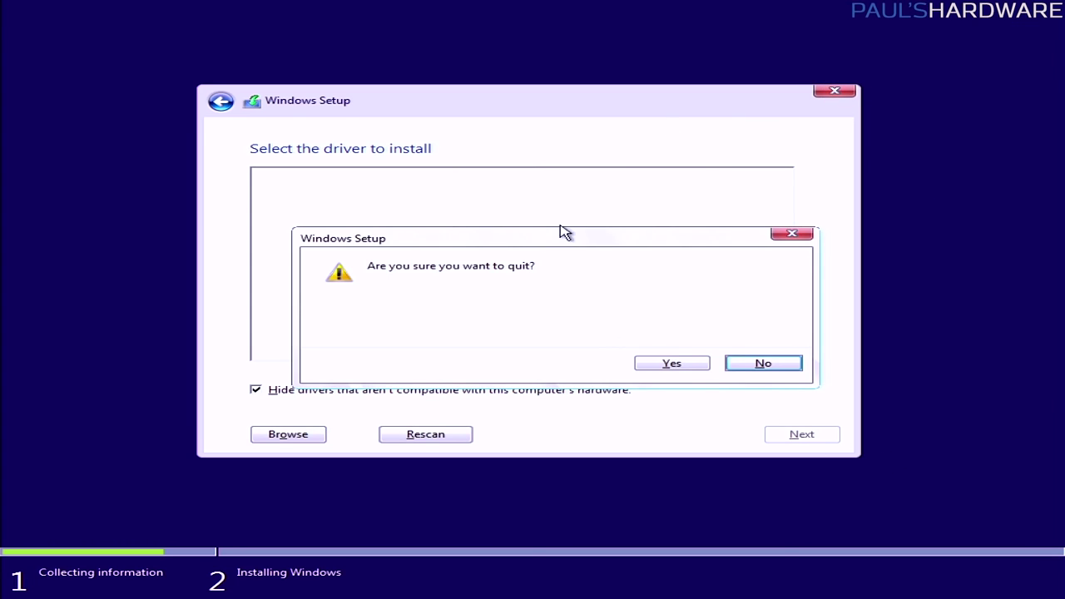
left_click(698, 367)
left_click(527, 319)
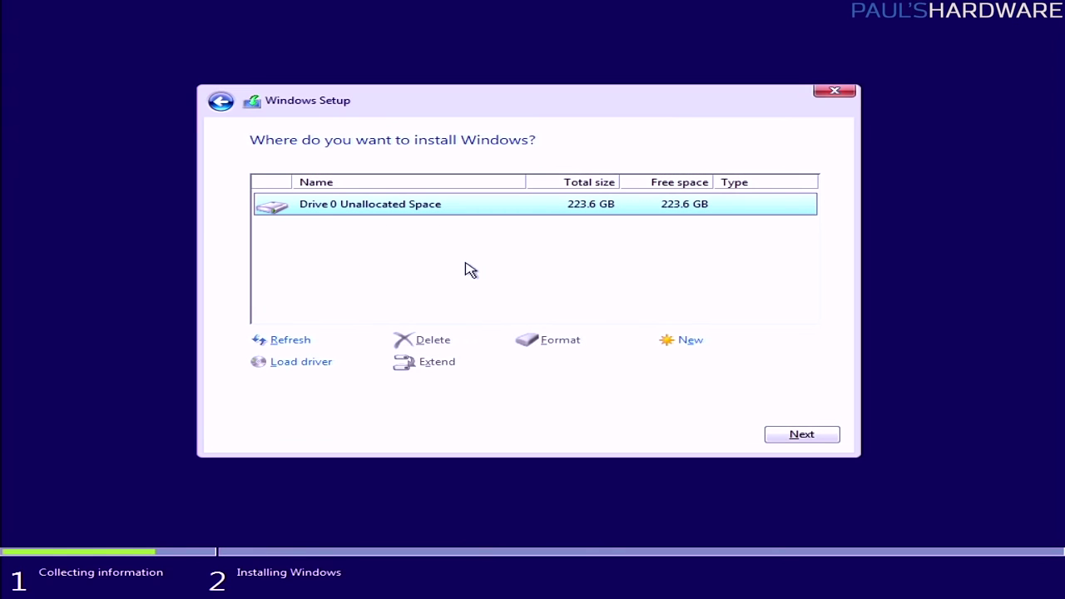
From a command prompt, list the disks in DiskPart, clean disk 0, and exit back to setup.
key("shift+F10")
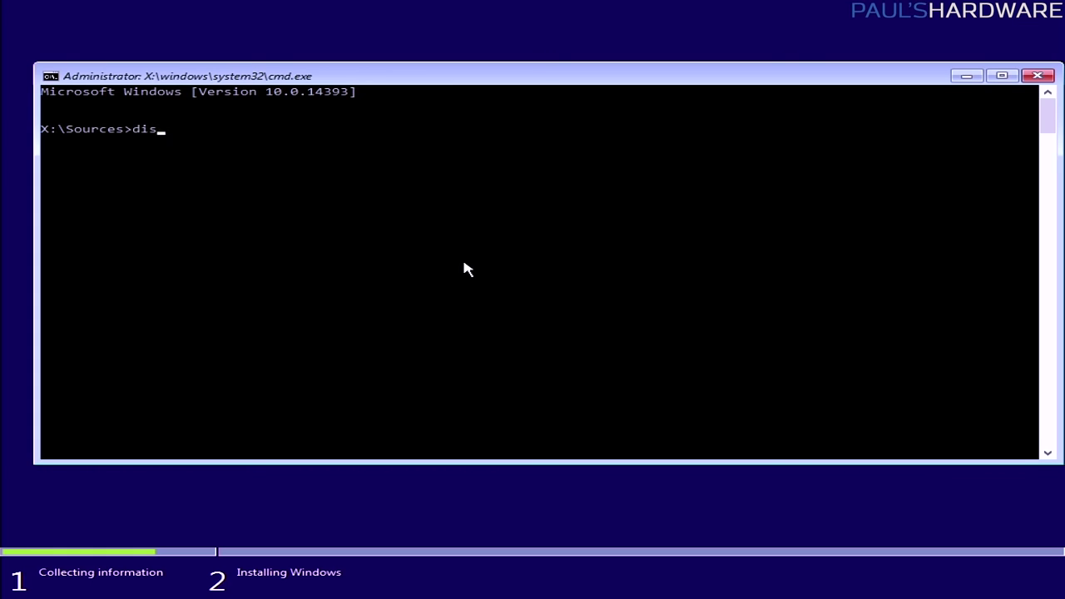
type("diskpart")
key("Return")
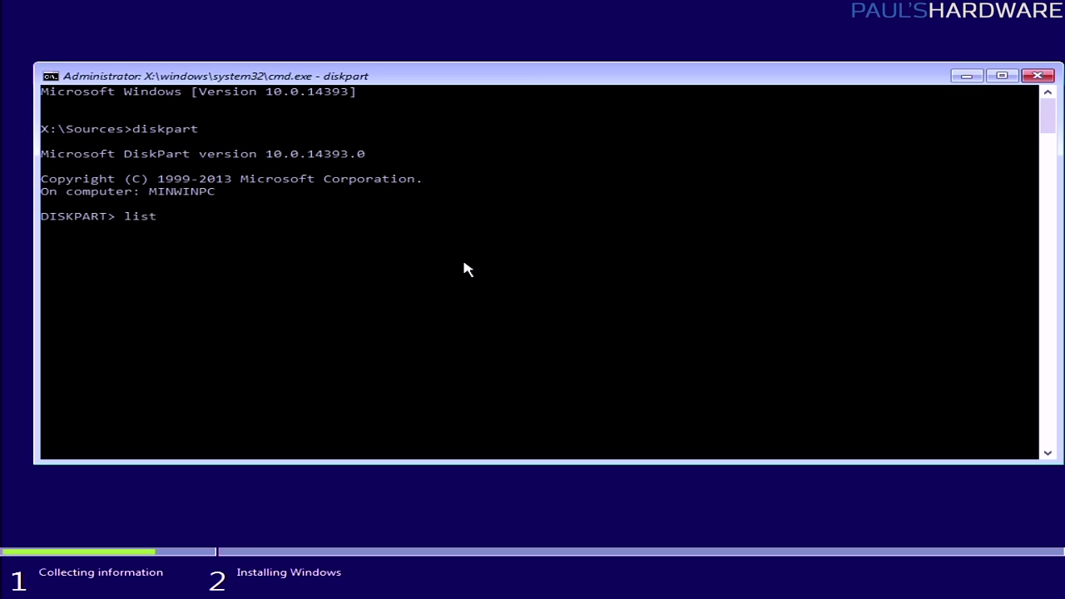
type("list disk")
key("Return")
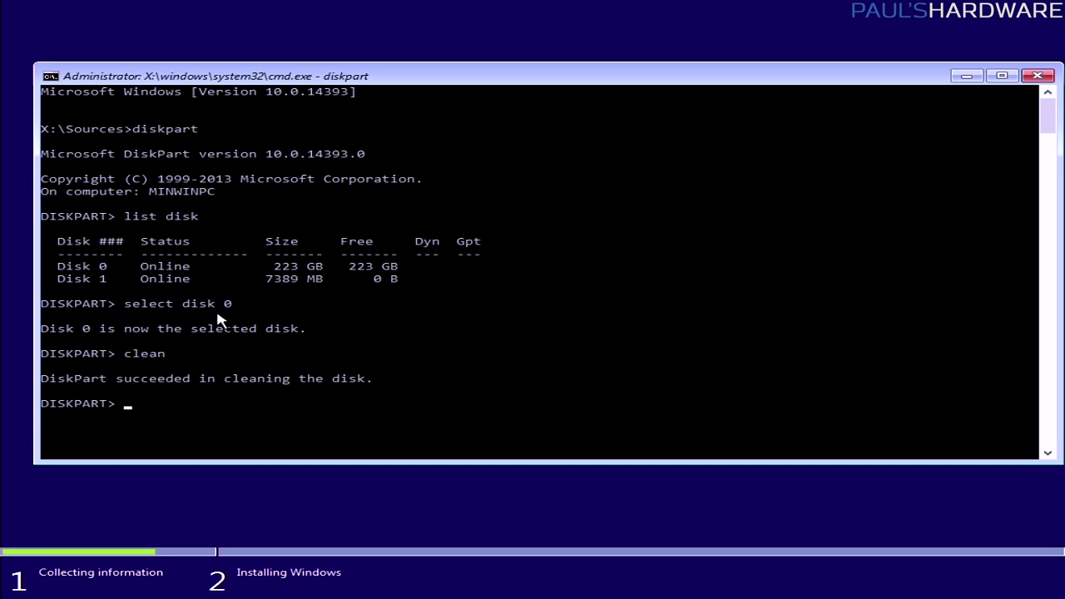
type("it")
key("Return")
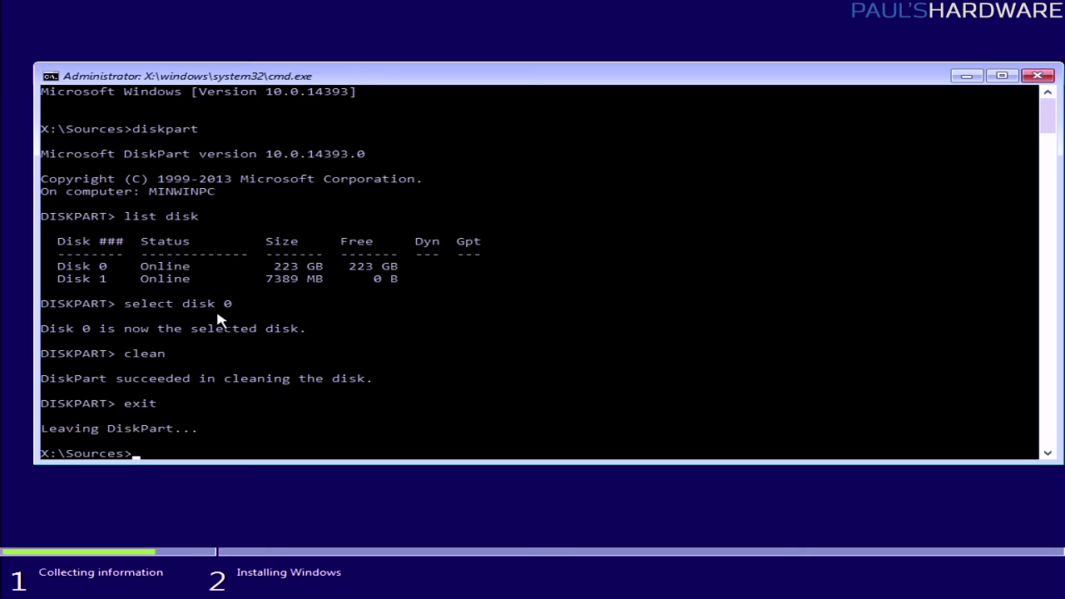
left_click(1037, 77)
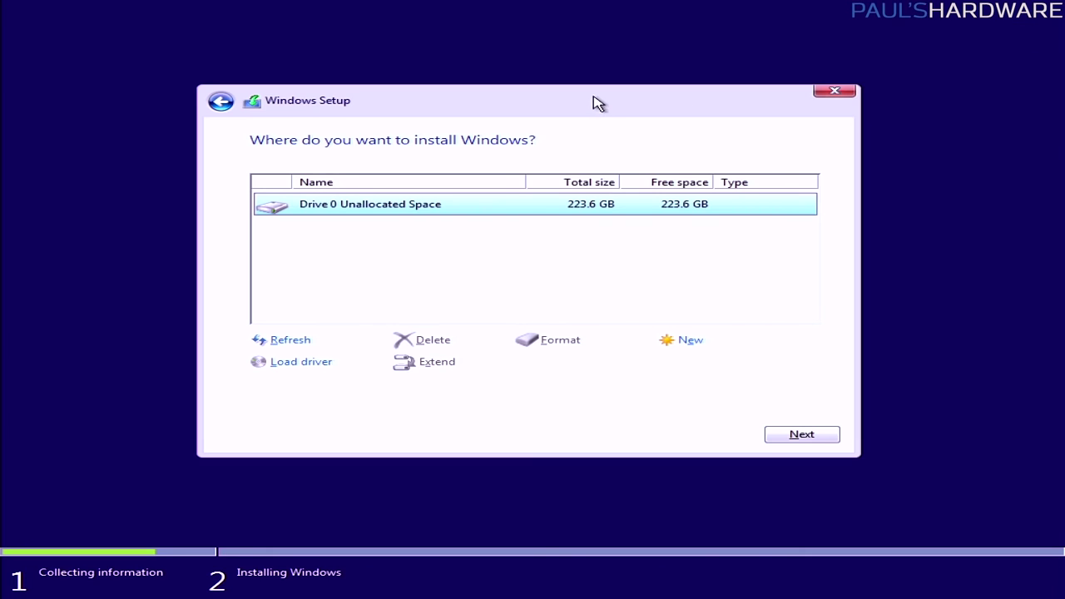
Refresh the drive list and start installing Windows on the Drive 0 unallocated space.
left_click(280, 340)
left_click(799, 435)
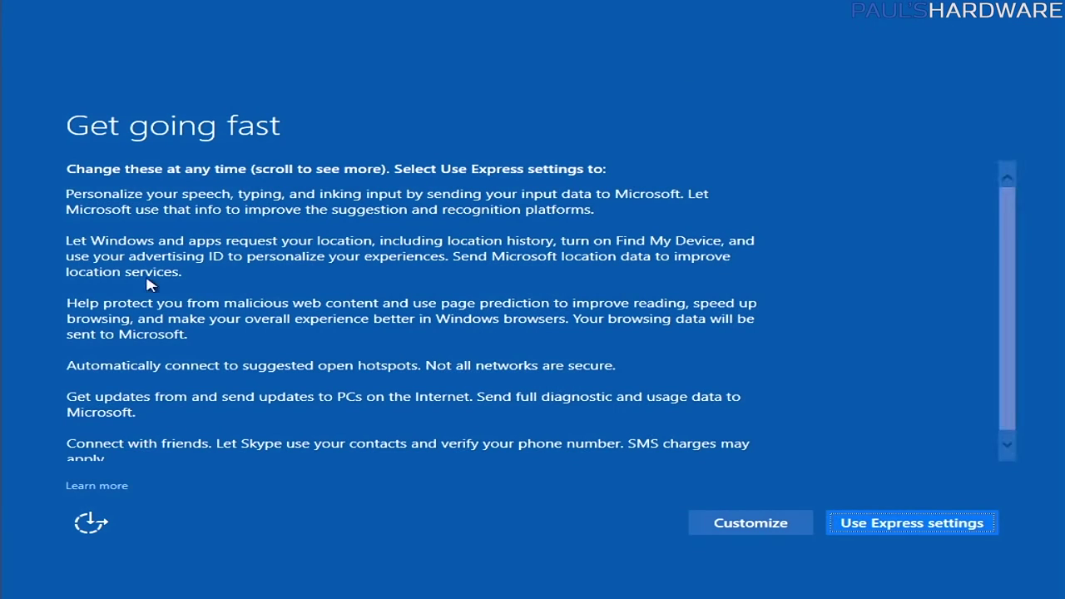
Customize the setup privacy settings by turning off all four personalization options and the location option.
left_click(752, 524)
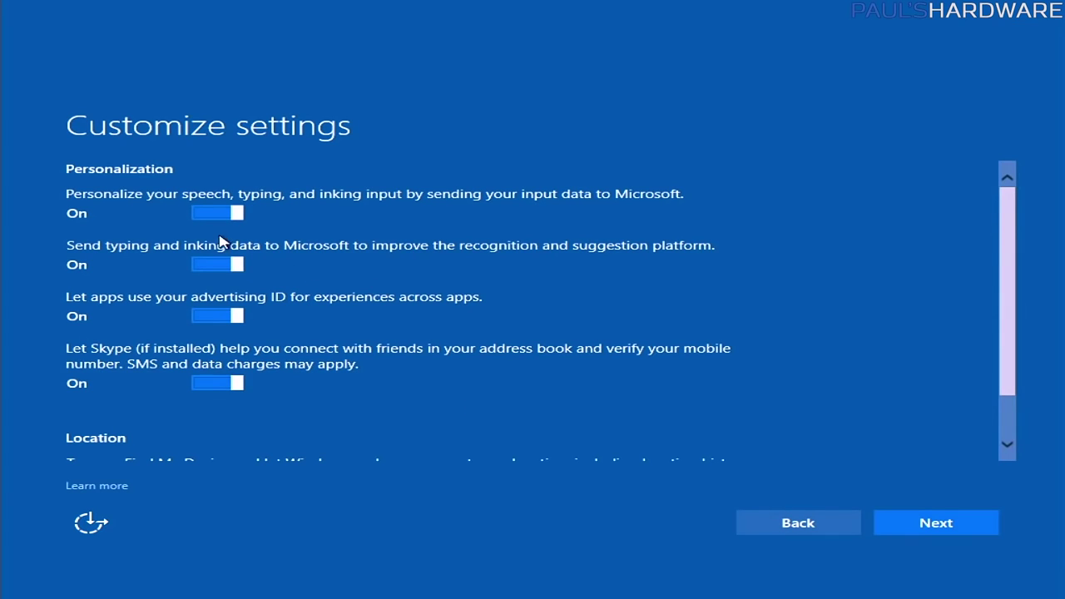
left_click(229, 212)
left_click(229, 264)
left_click(228, 315)
scroll(231, 326, "down", 1)
left_click(233, 336)
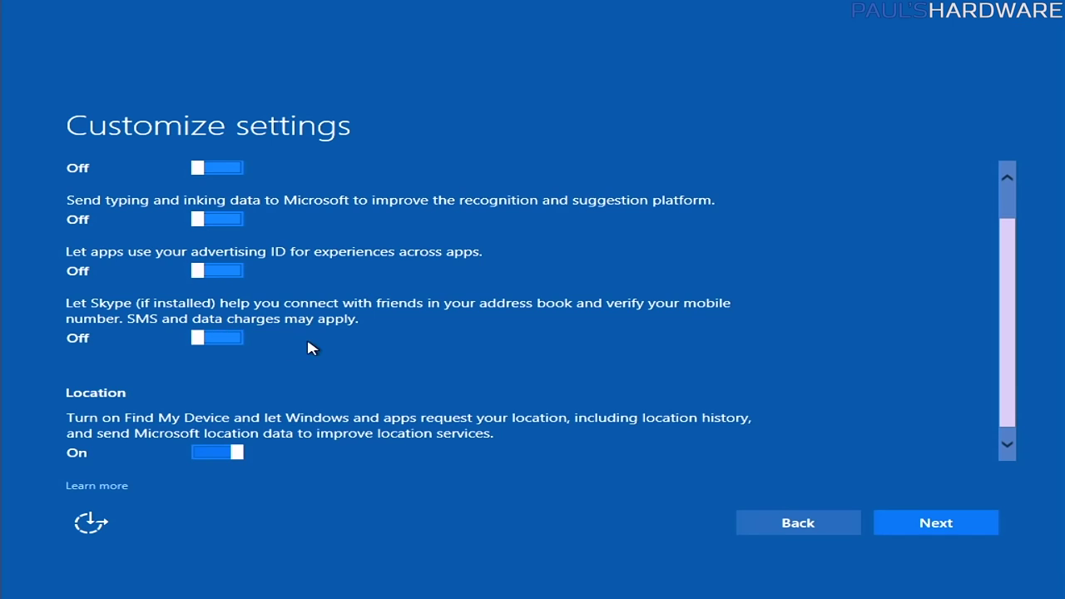
scroll(308, 342, "down", 1)
left_click(223, 441)
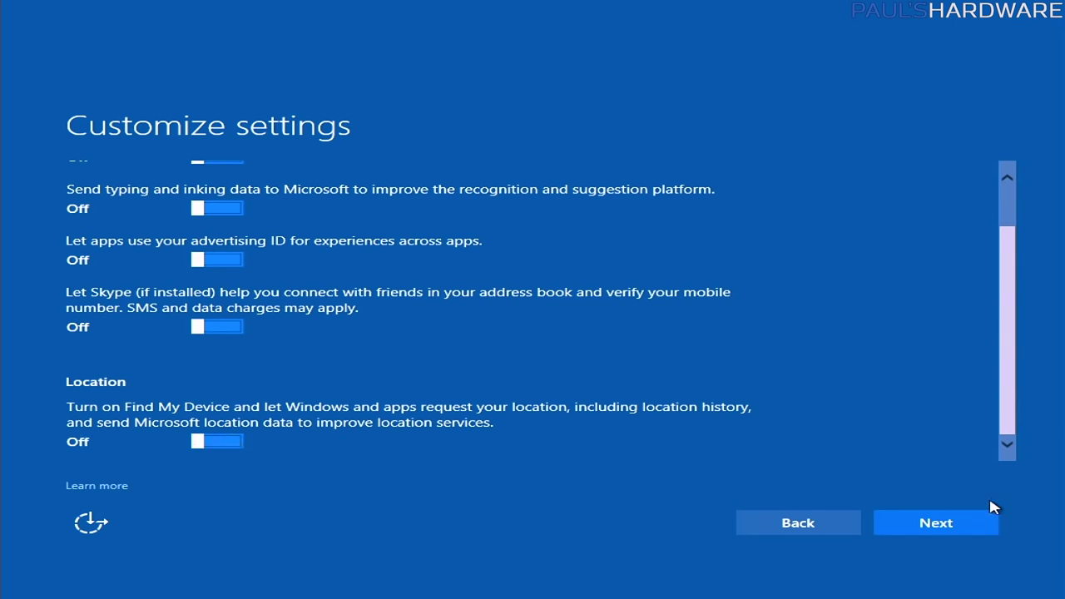
left_click(937, 524)
Turn off both automatic hotspot connection options and the sending of full diagnostic and usage data to Microsoft.
left_click(235, 215)
left_click(227, 268)
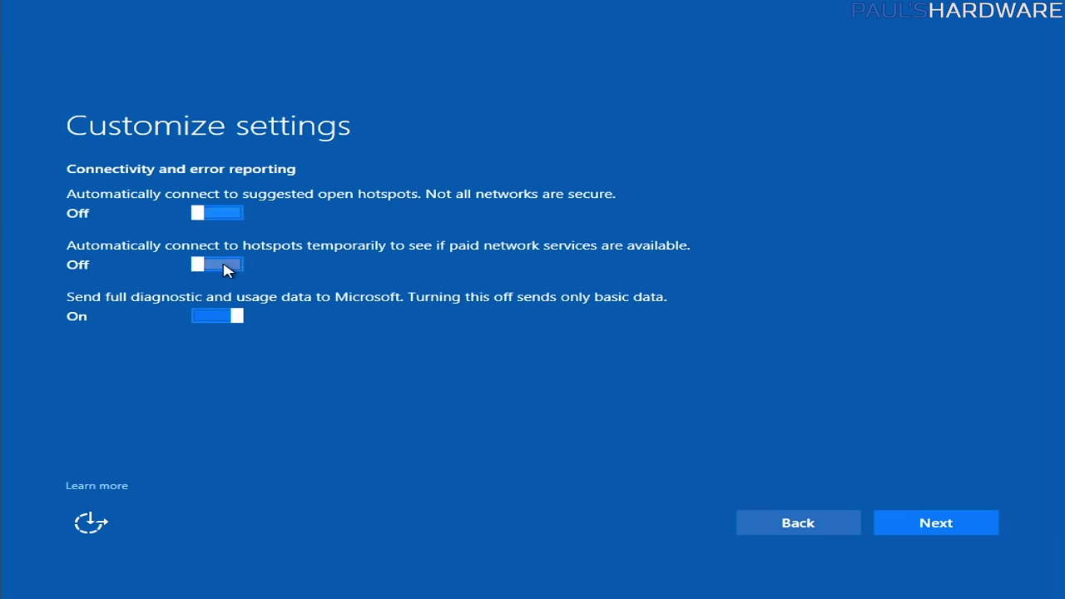
left_click(222, 318)
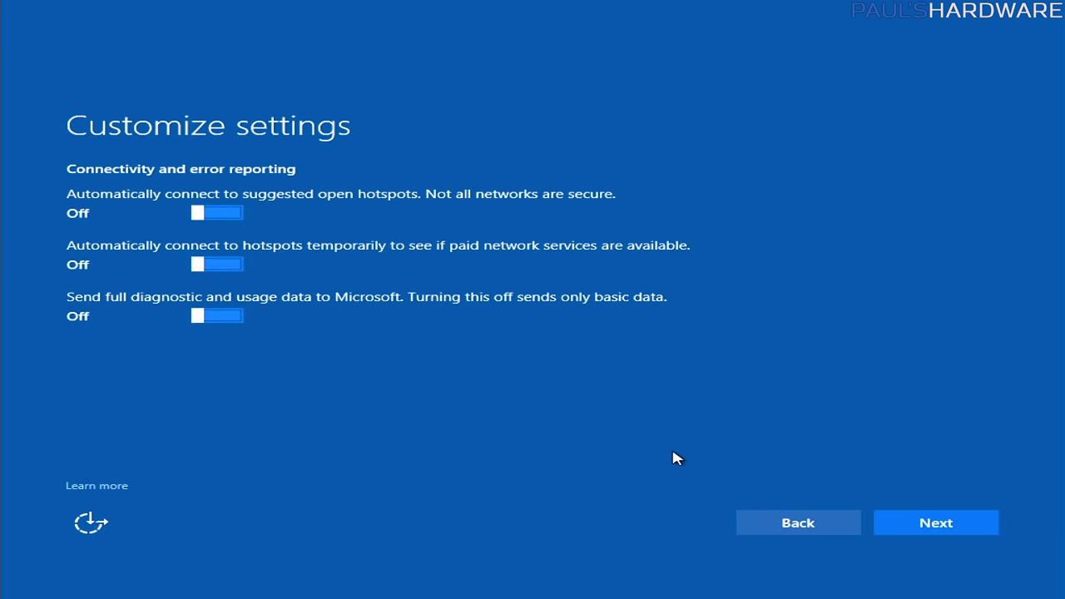
left_click(958, 522)
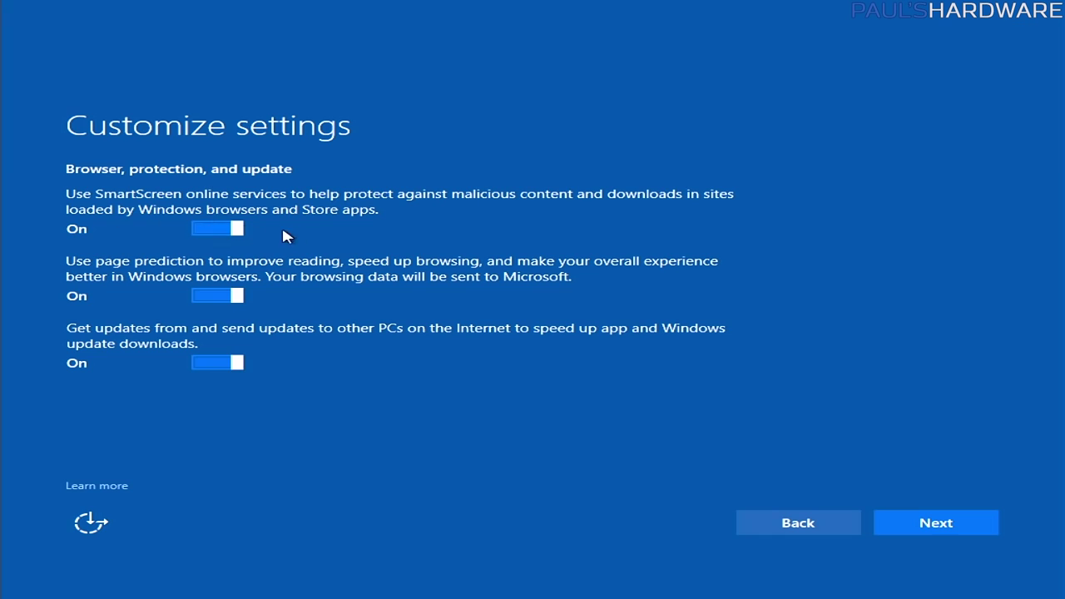
Turn off page prediction and update sharing with other PCs, leaving SmartScreen on, and continue.
left_click(223, 298)
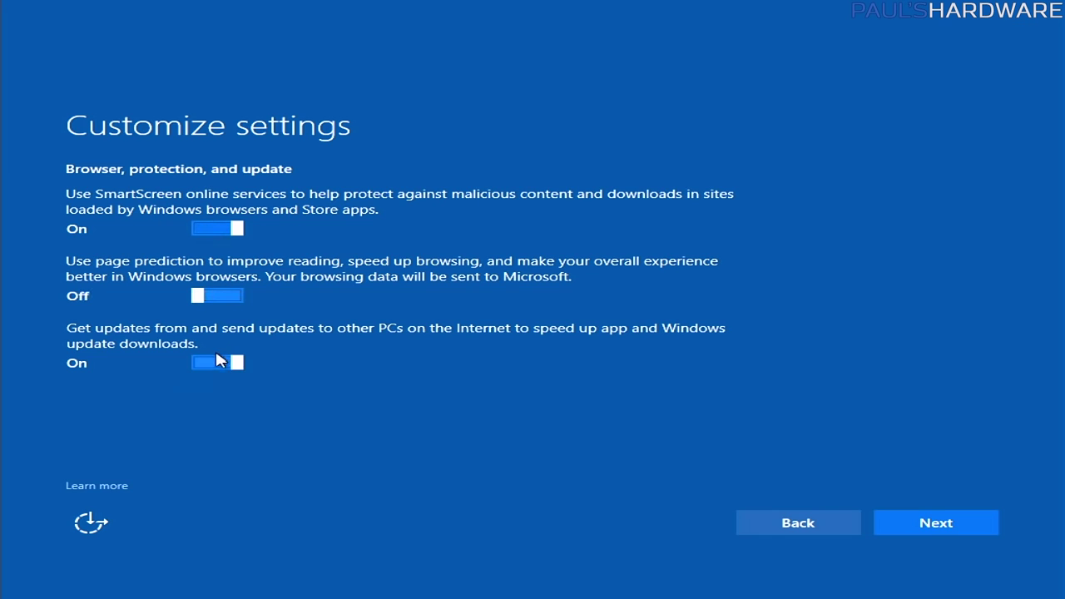
left_click(219, 362)
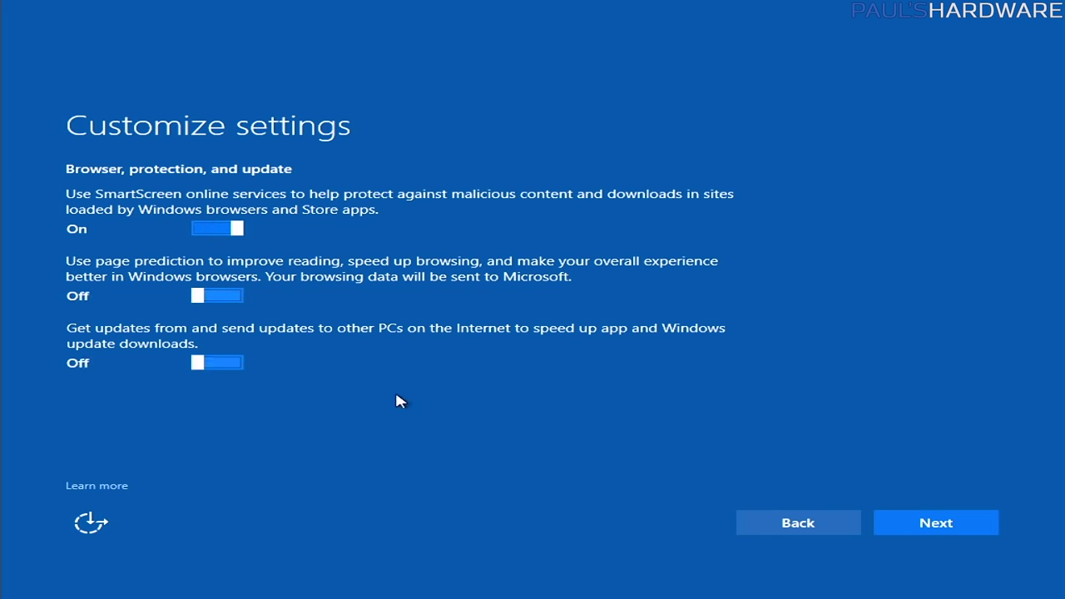
left_click(948, 535)
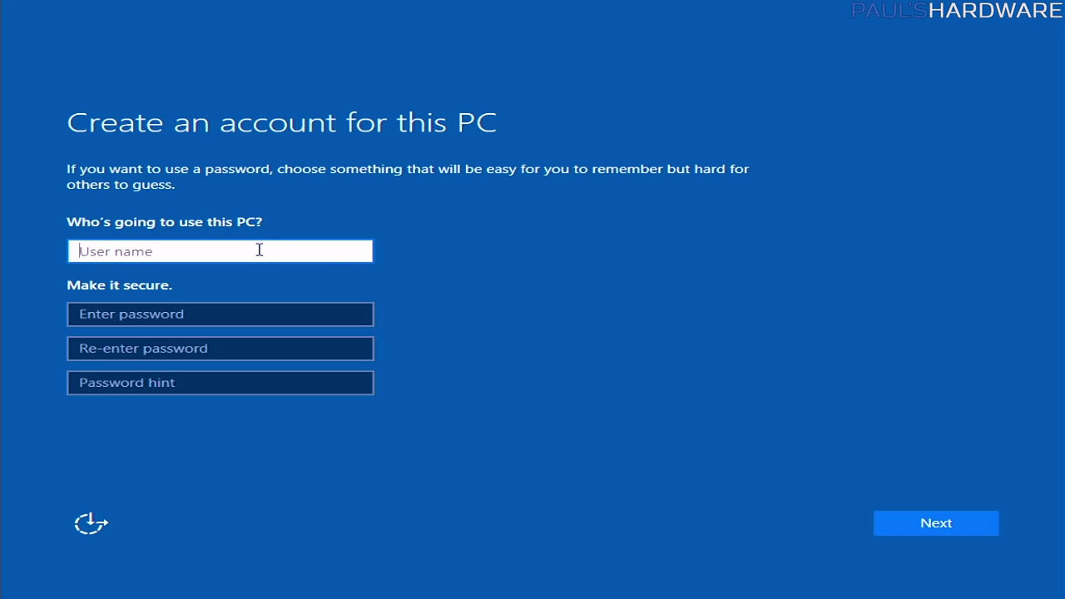
Create the PC account with the user name Eleven and no password, and decline Cortana for now.
type("Eleven")
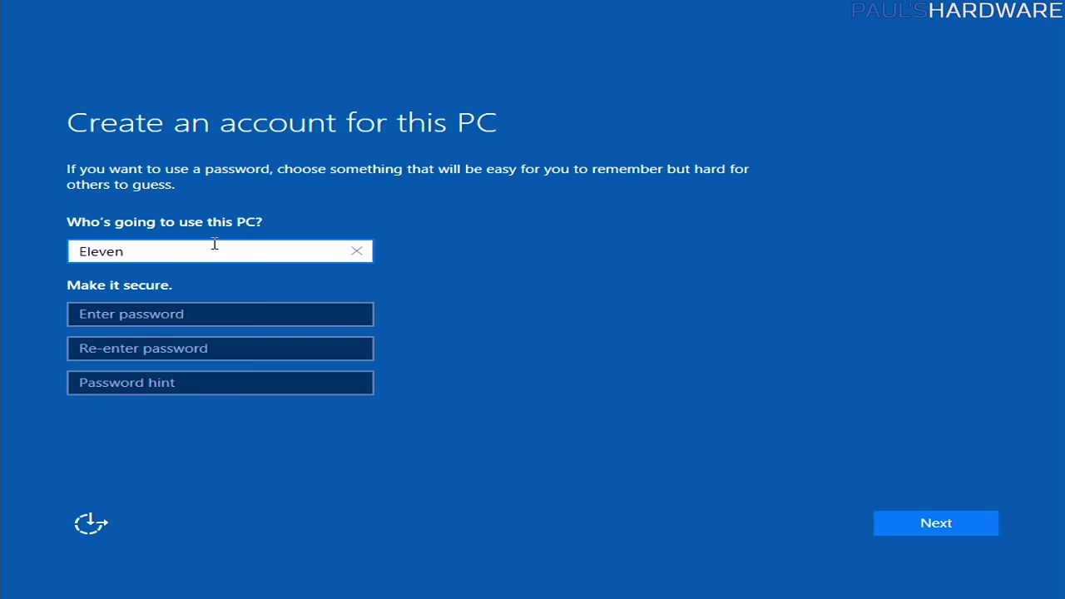
left_click(118, 310)
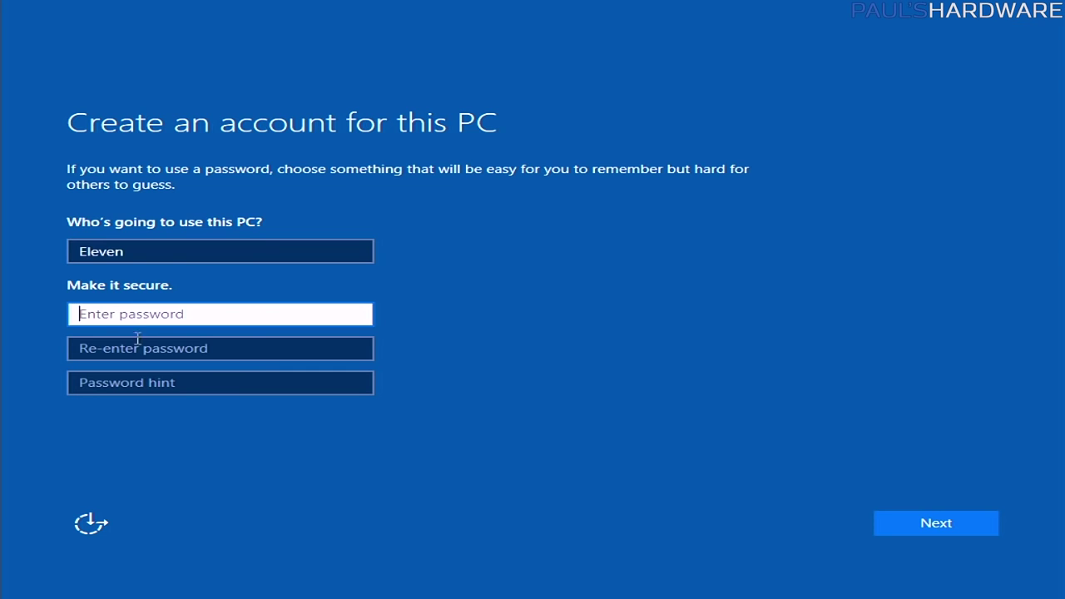
left_click(138, 348)
left_click(163, 318)
left_click(163, 348)
left_click(169, 316)
left_click(167, 348)
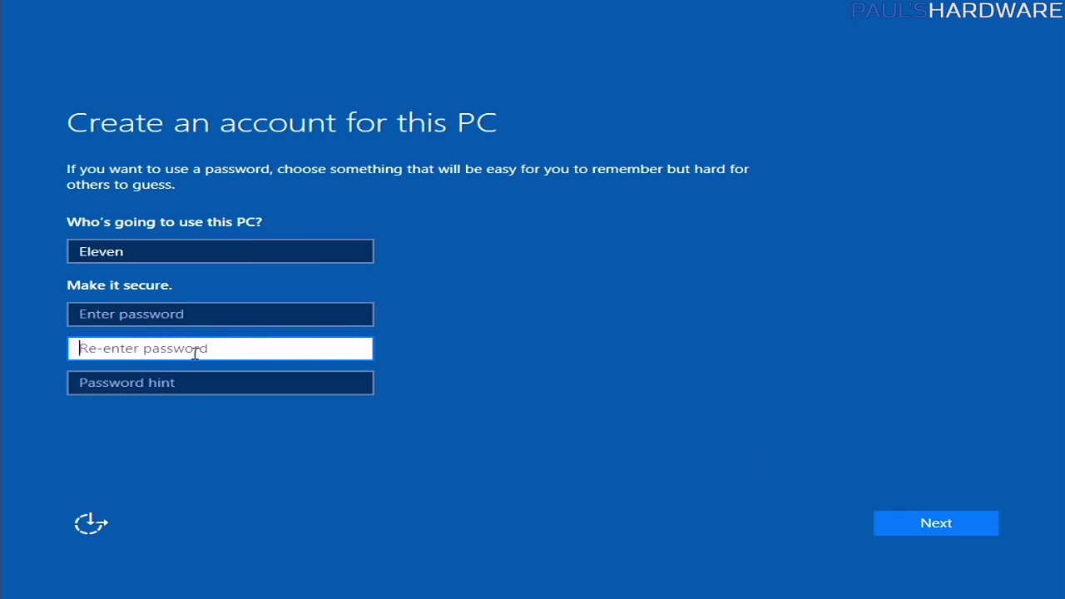
left_click(935, 531)
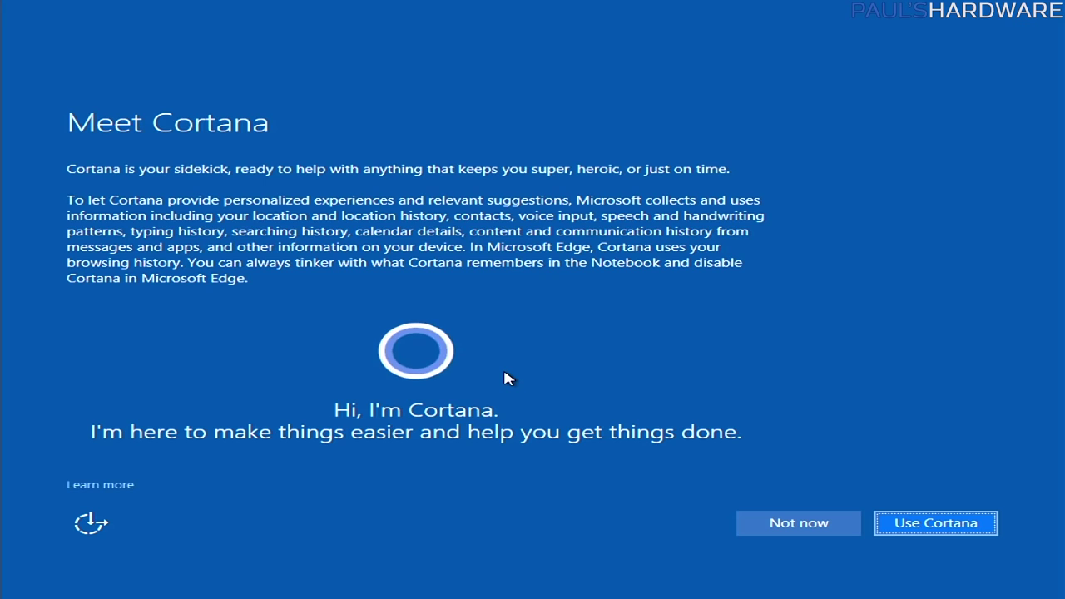
left_click(792, 528)
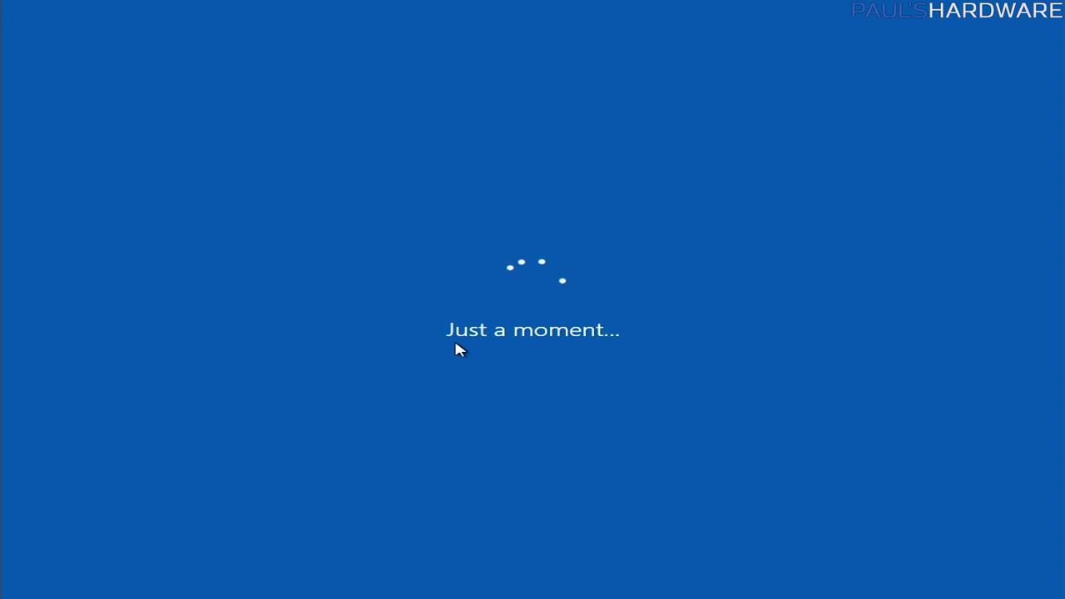
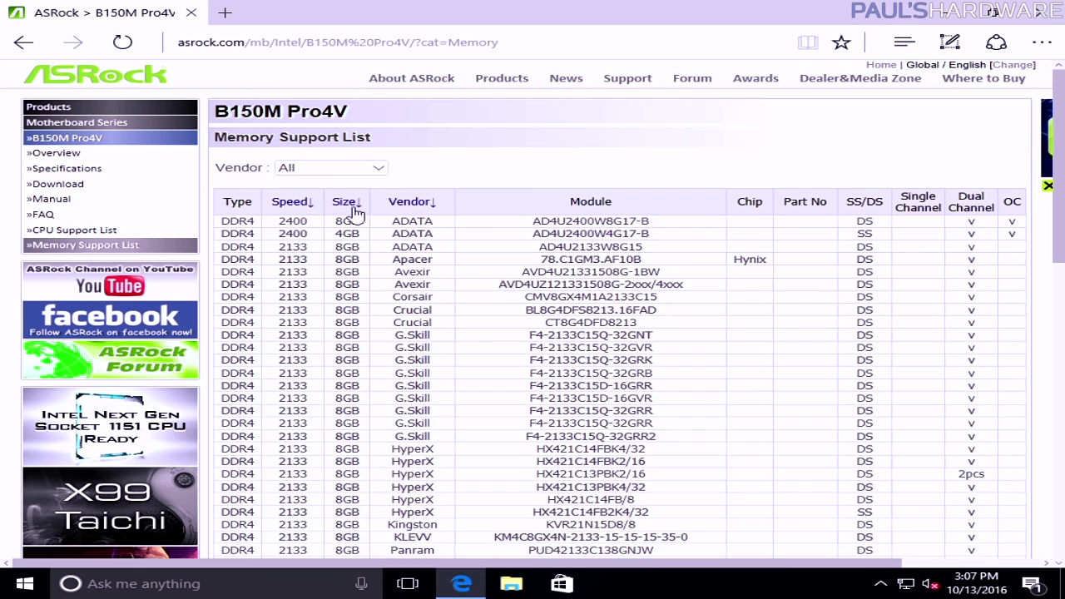
In Microsoft Edge, open the Windows 10 64bit drivers and utilities download list for the ASRock B150M Pro4V motherboard.
left_click(56, 184)
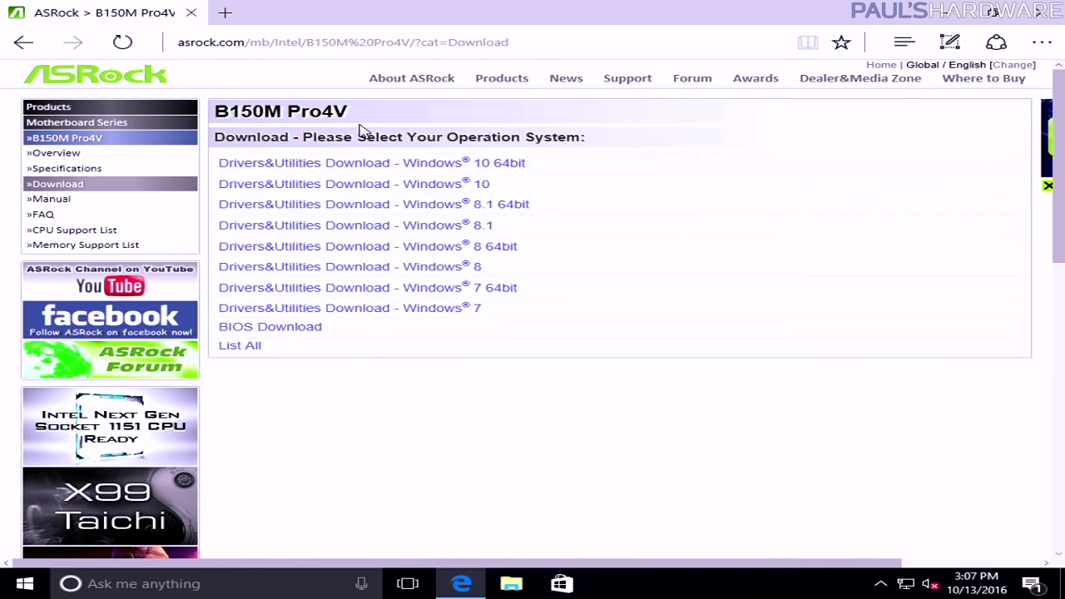
left_click(379, 166)
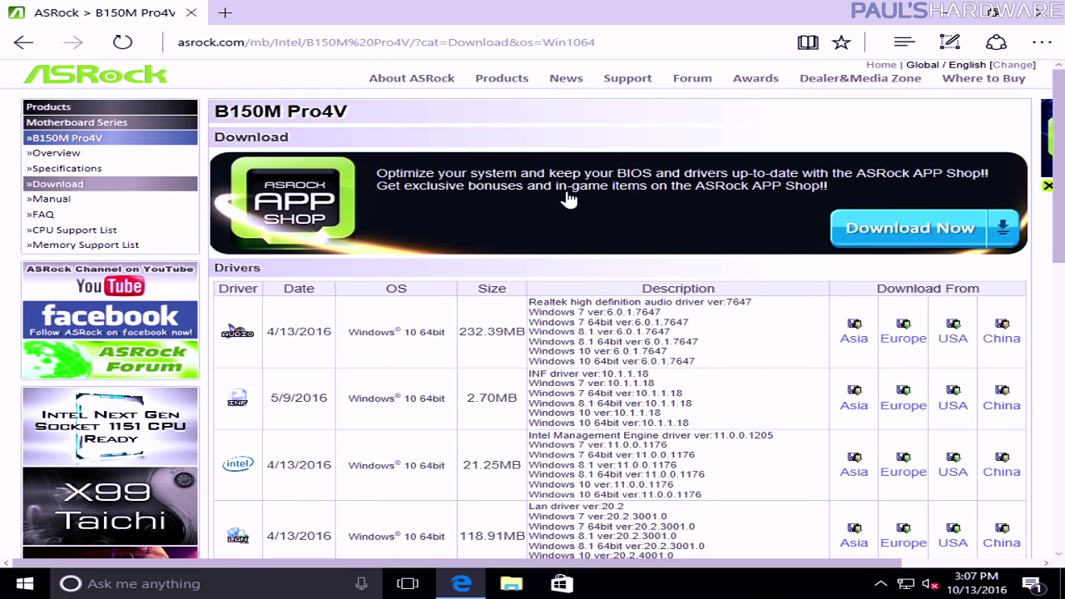
Review the audio, INF, Intel Management Engine and LAN driver entries in the ASRock download list.
scroll(568, 199, "down", 1)
scroll(569, 200, "down", 2)
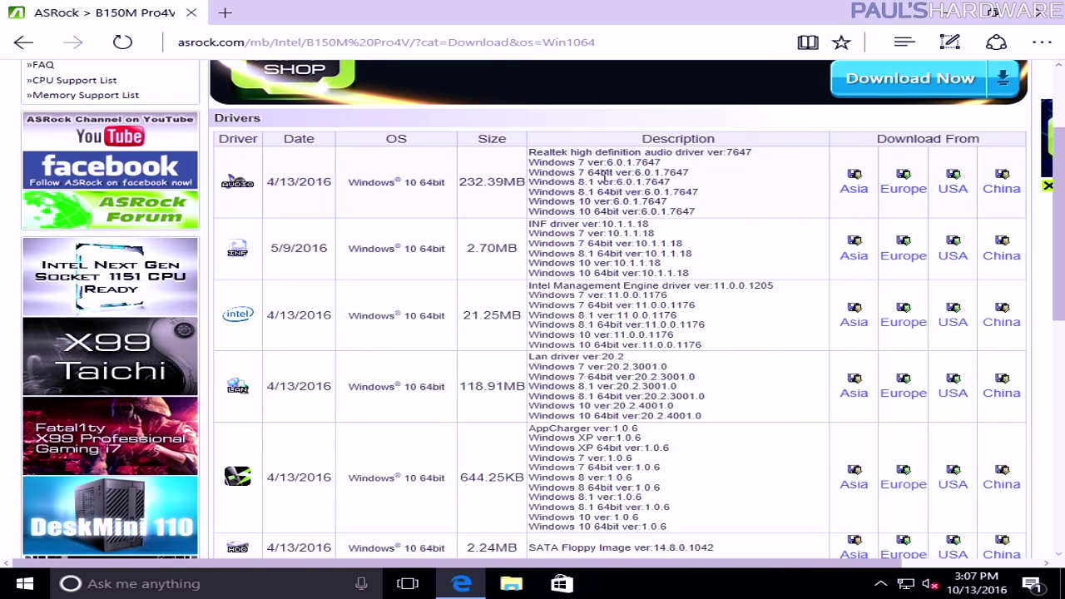
left_click_drag(653, 154, 529, 153)
left_click(529, 153)
scroll(447, 172, "down", 2)
left_click_drag(605, 155, 530, 155)
left_click(528, 154)
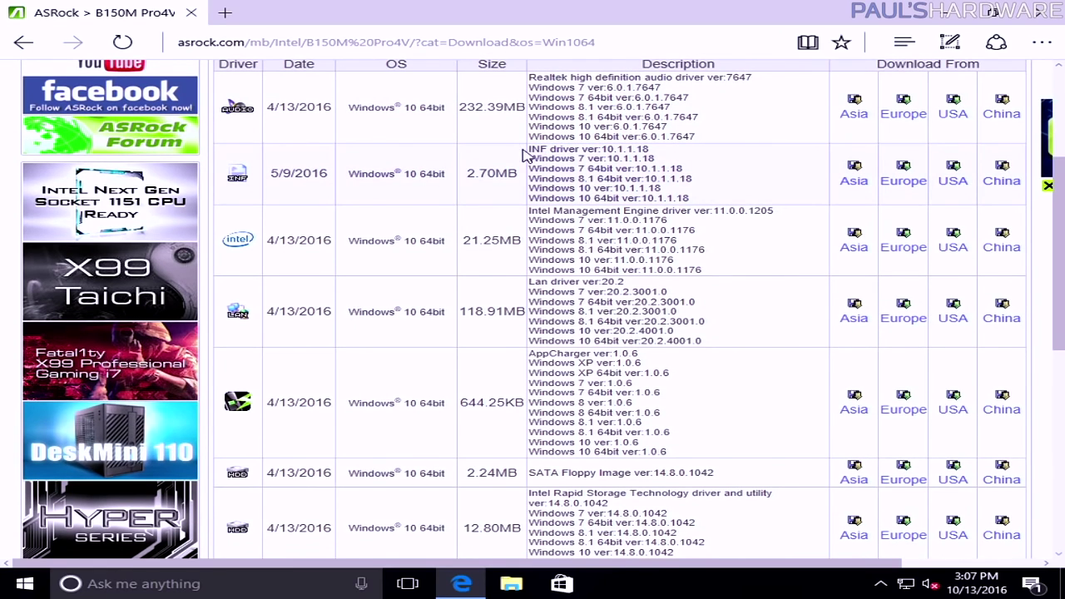
left_click_drag(691, 212, 540, 212)
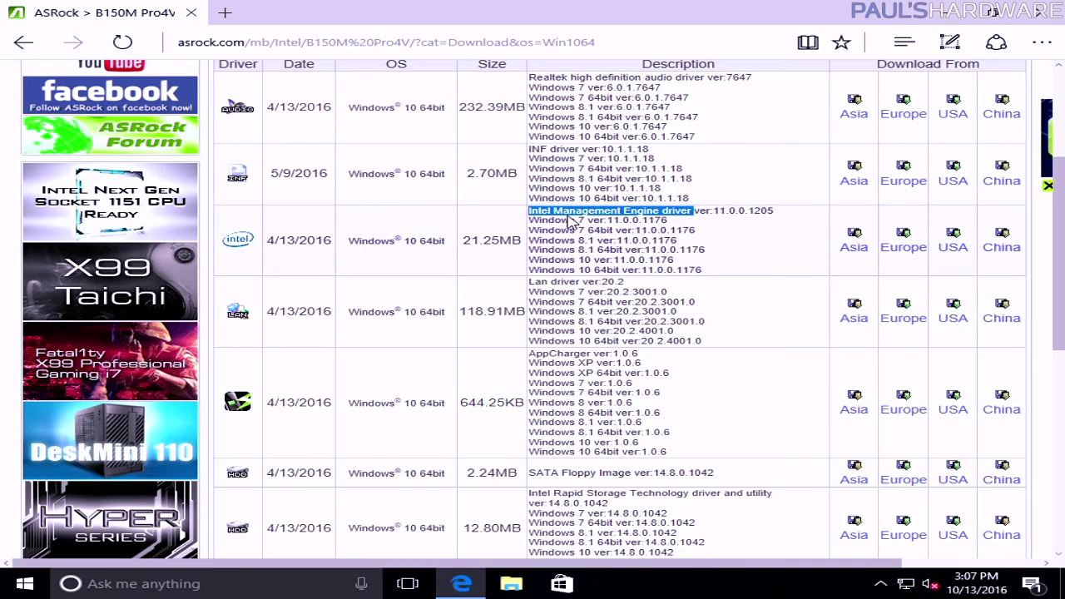
left_click_drag(624, 283, 498, 287)
Review the AppCharger, SATA Floppy Image, Intel Rapid Storage Technology and VGA driver entries and the Utilities section.
scroll(562, 291, "down", 3)
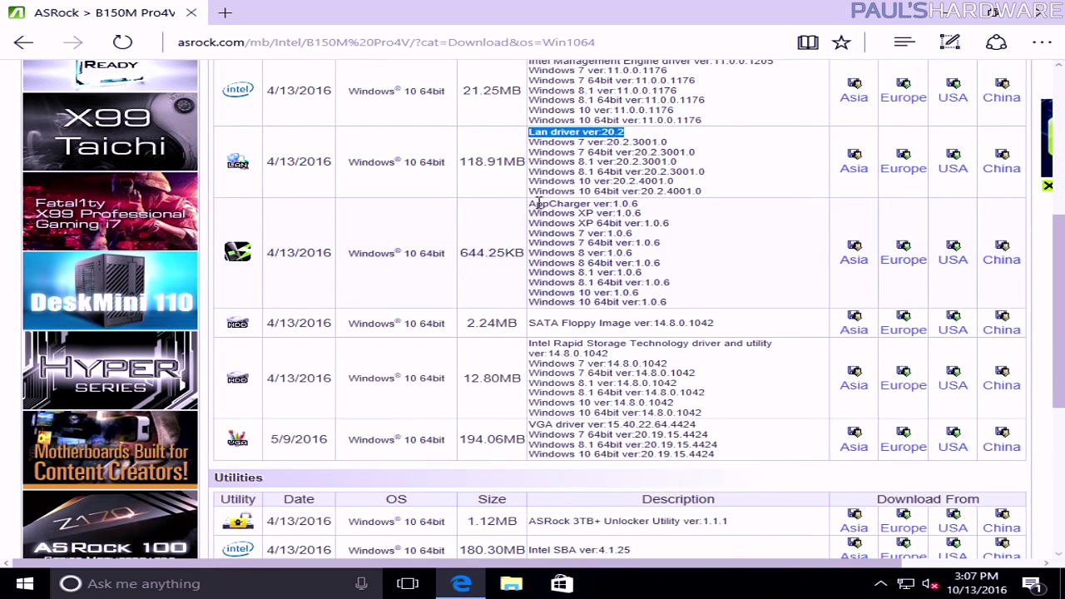
left_click(580, 327)
left_click_drag(532, 326, 718, 331)
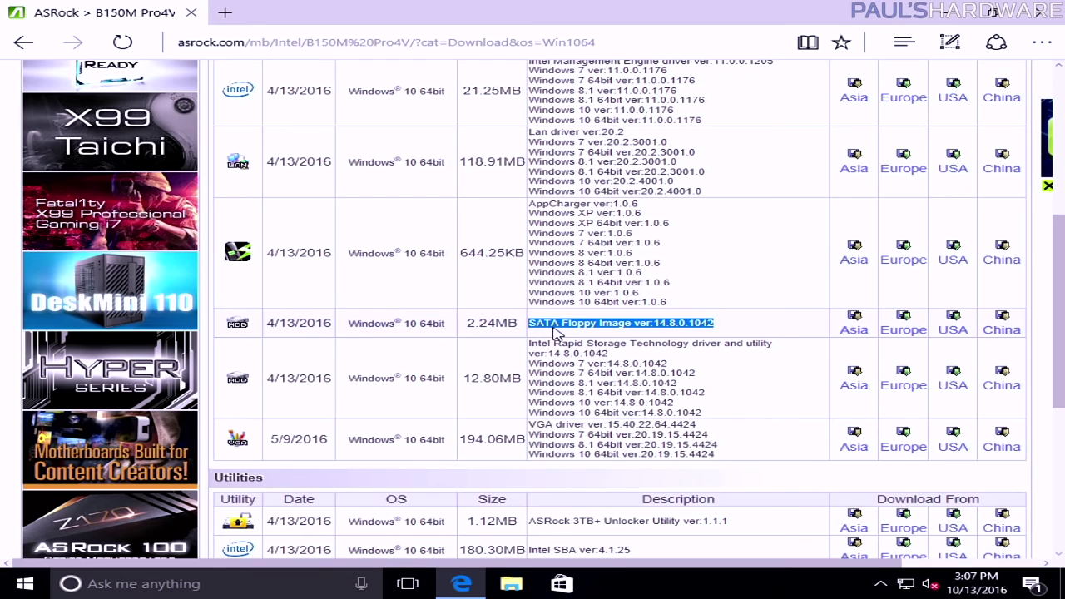
left_click(587, 327)
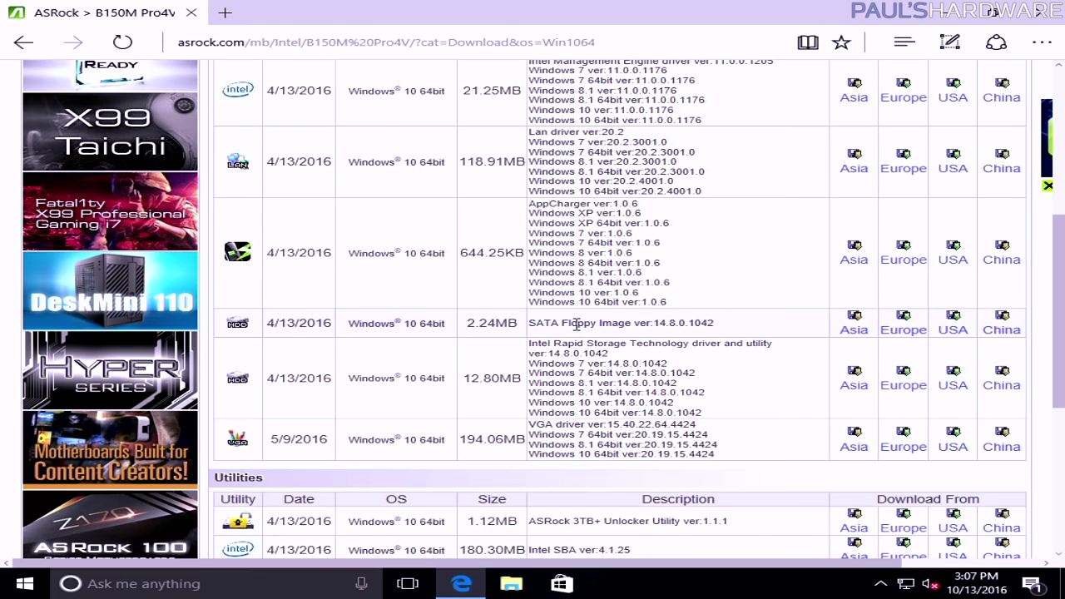
scroll(549, 333, "down", 1)
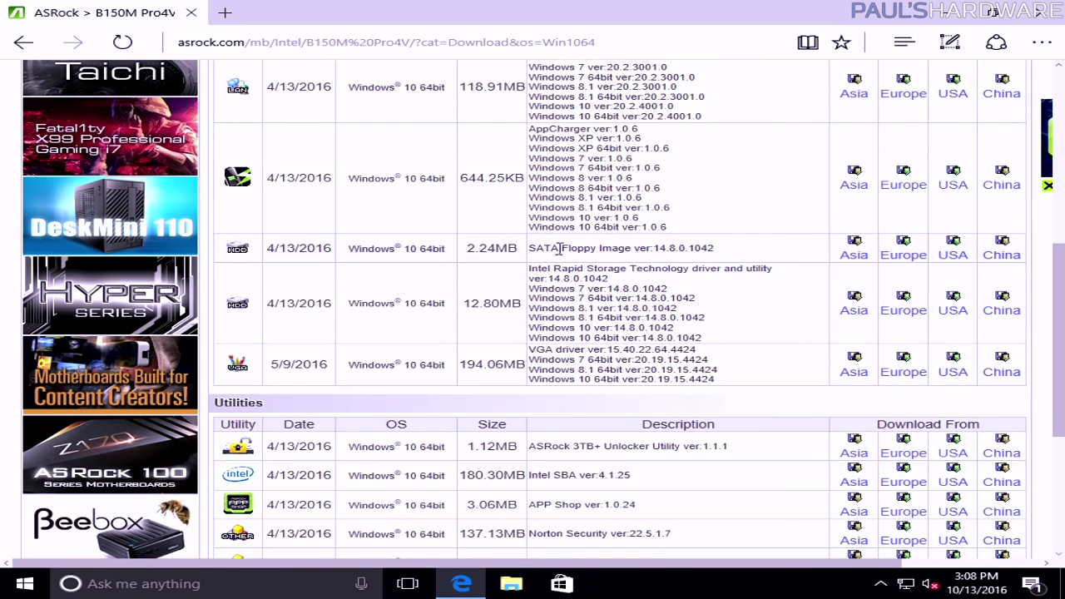
left_click_drag(751, 271, 539, 274)
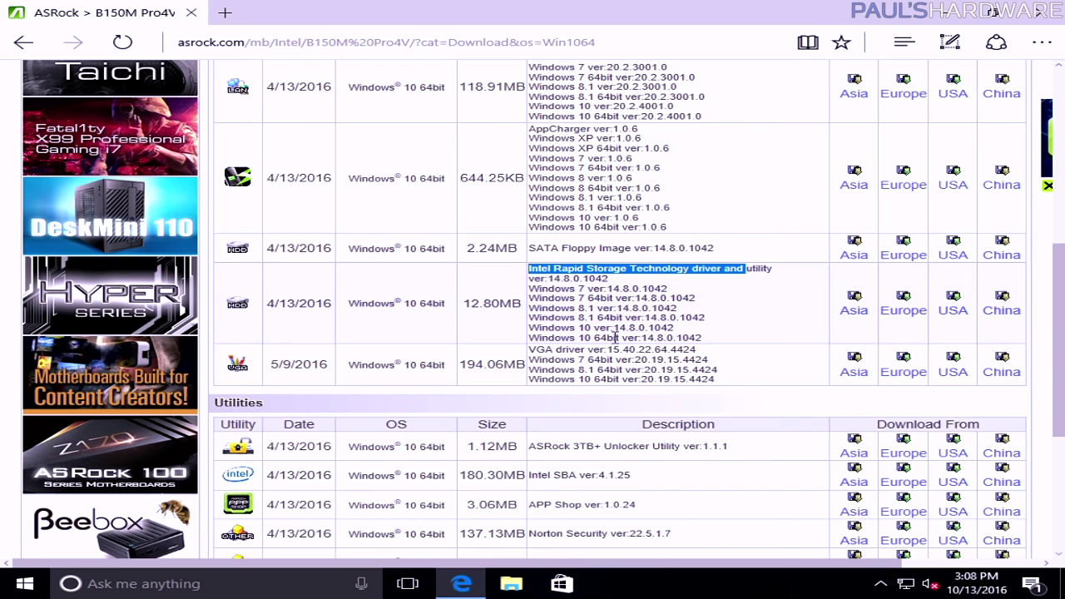
scroll(575, 346, "down", 1)
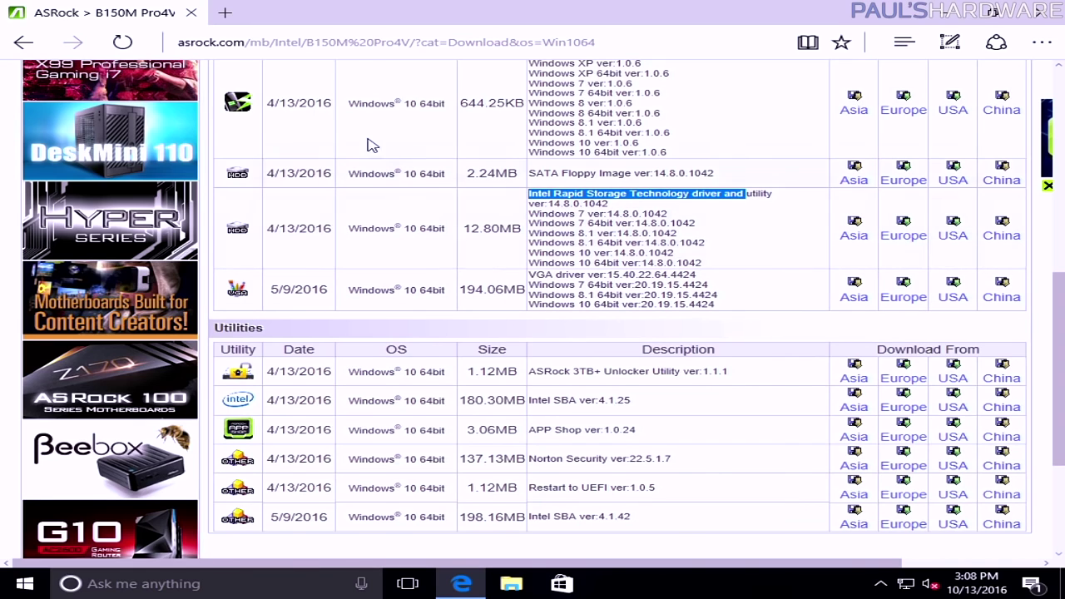
Open geforce.com/drivers in a new tab and choose GeForce GTX 1060 as the product for the manual driver search.
left_click(225, 17)
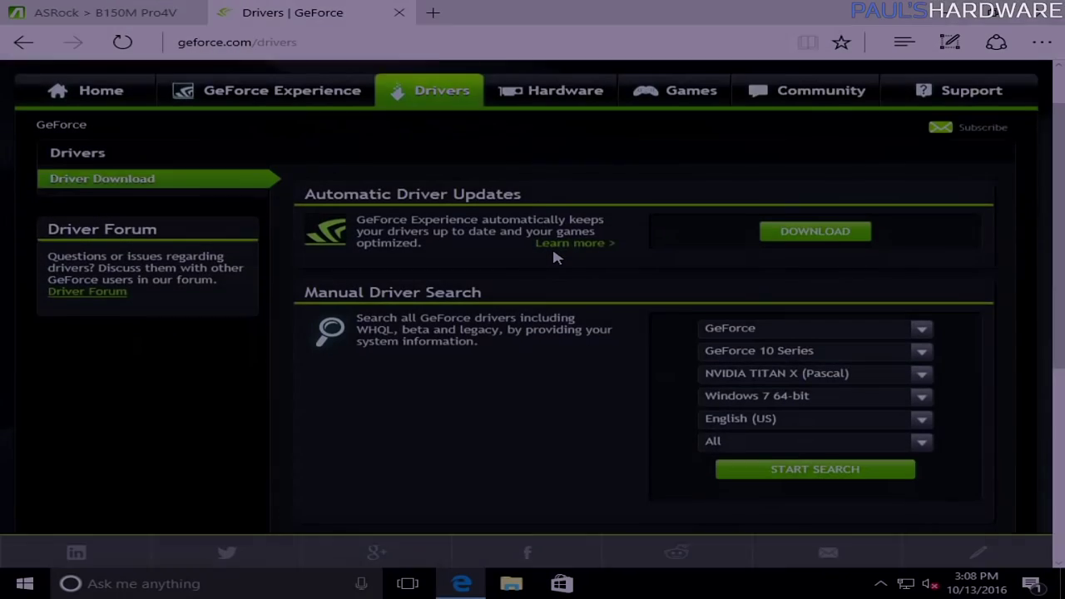
scroll(554, 257, "down", 2)
scroll(666, 233, "up", 1)
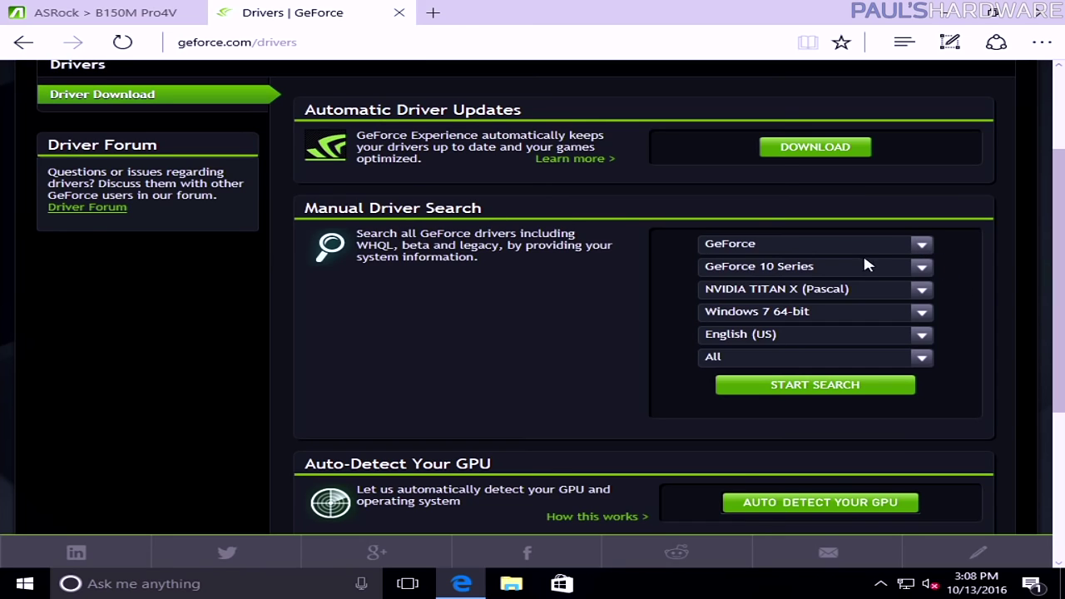
left_click(922, 290)
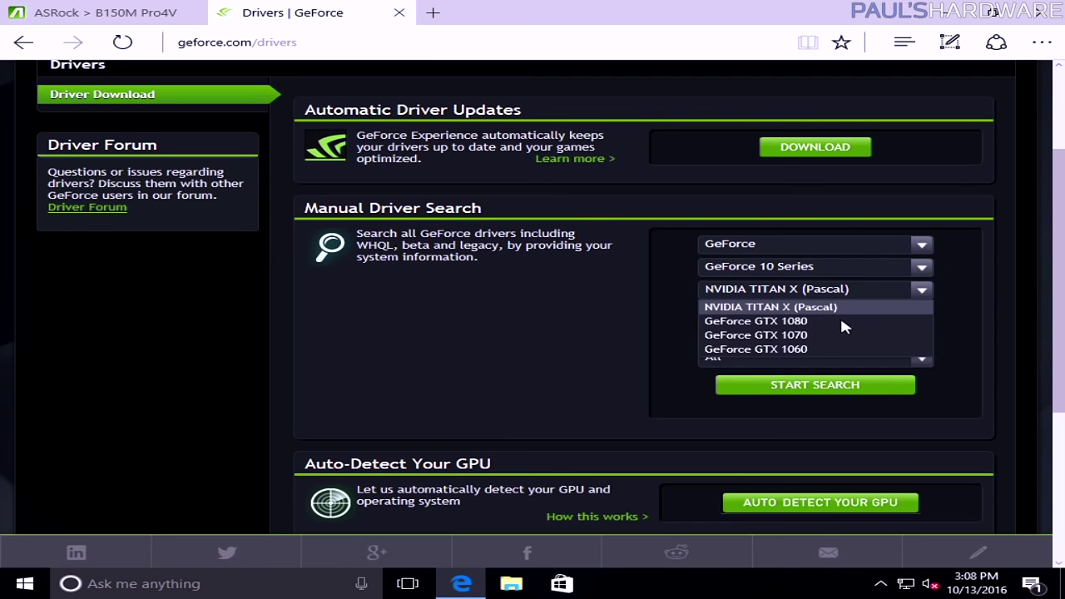
left_click(800, 347)
Set the operating system to Windows 10 64-bit and start the manual GeForce driver search.
left_click(806, 314)
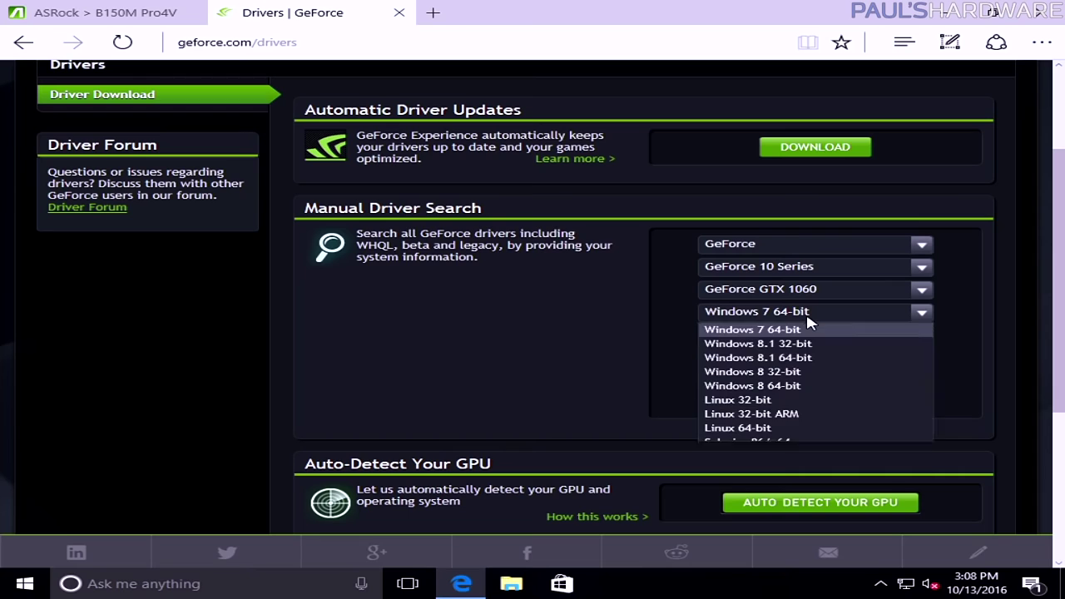
scroll(793, 387, "up", 1)
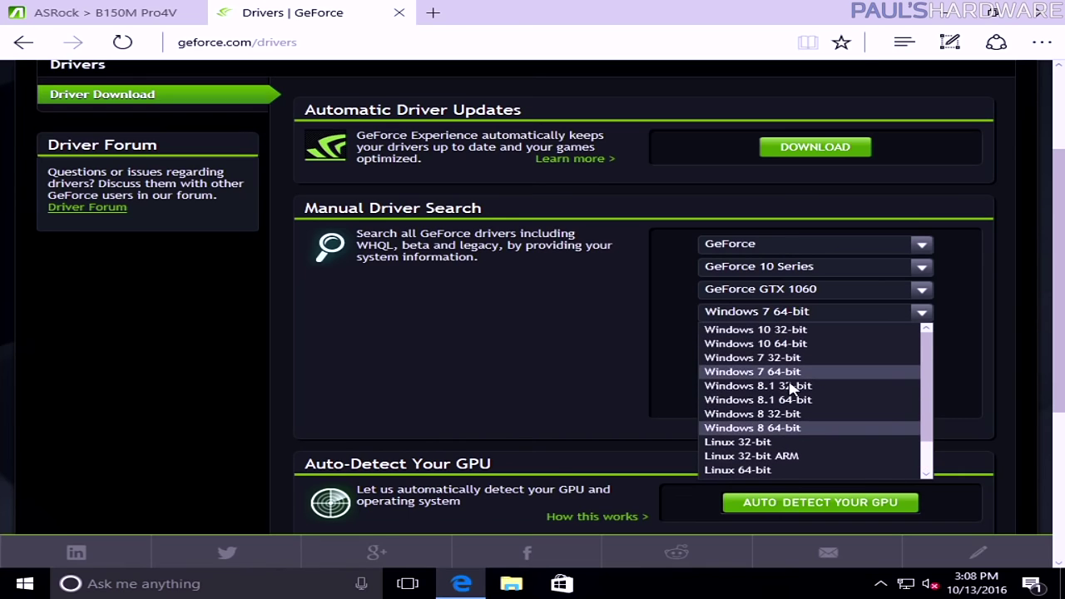
scroll(793, 387, "up", 1)
left_click(780, 394)
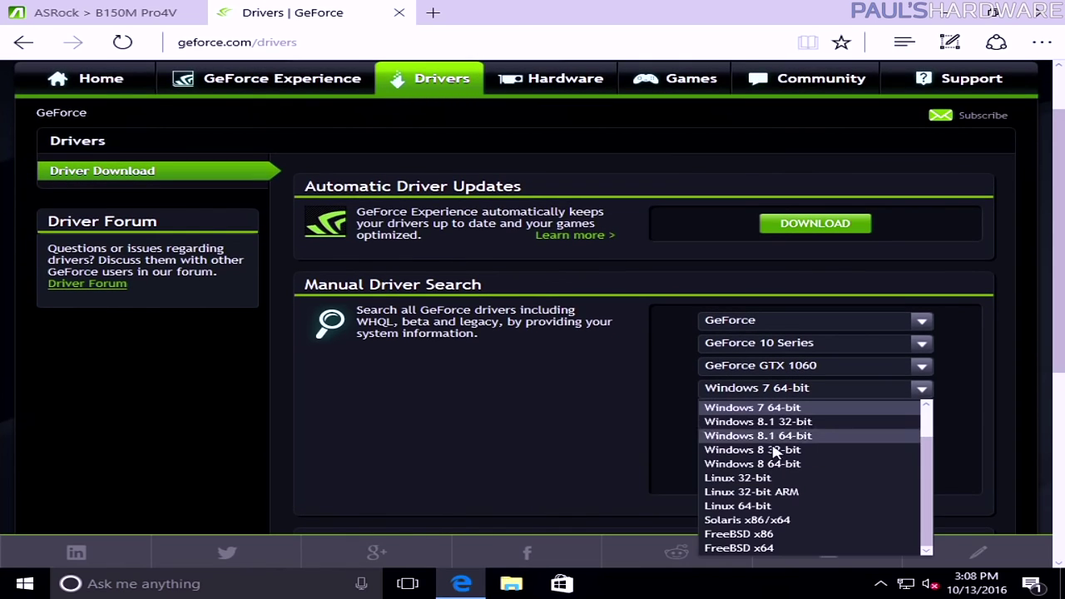
scroll(791, 449, "up", 1)
left_click(749, 403)
left_click(799, 461)
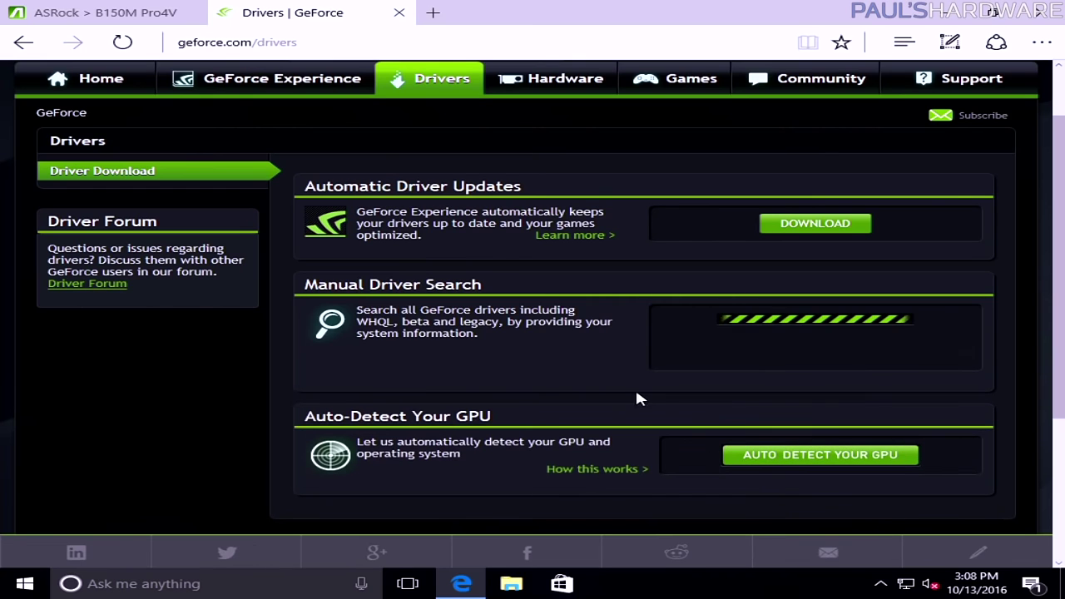
Agree to the license and download GeForce Game Ready Driver version 373.06, saving the file.
scroll(608, 333, "down", 1)
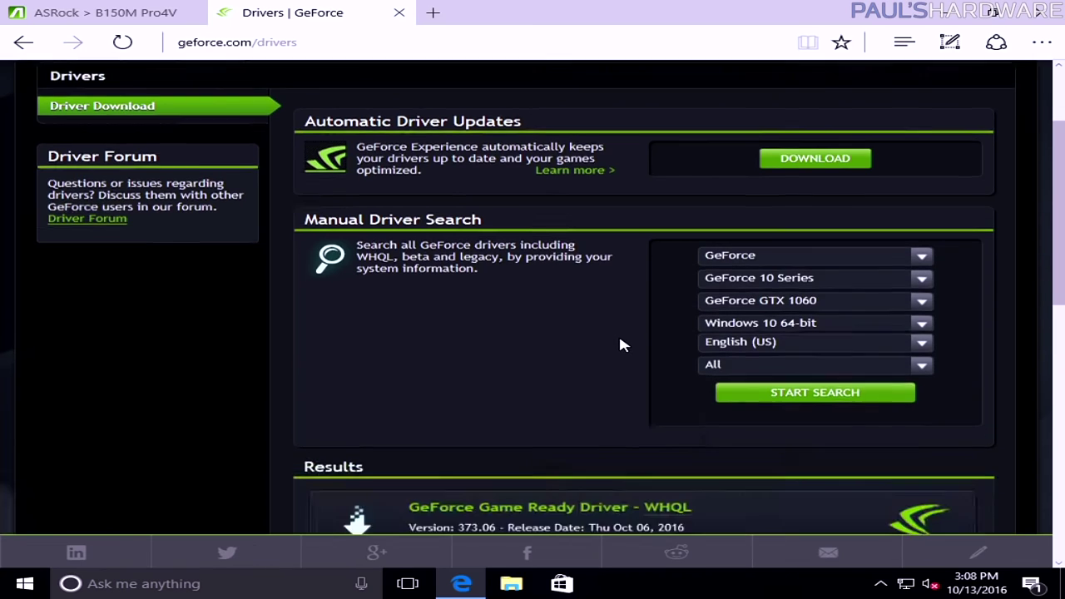
scroll(606, 320, "down", 4)
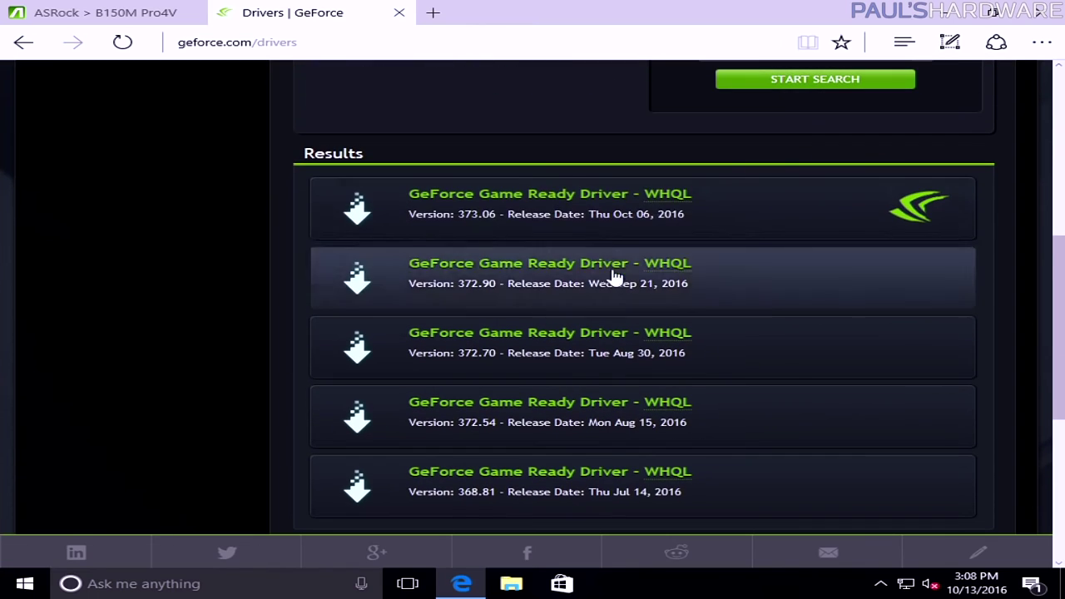
left_click(516, 200)
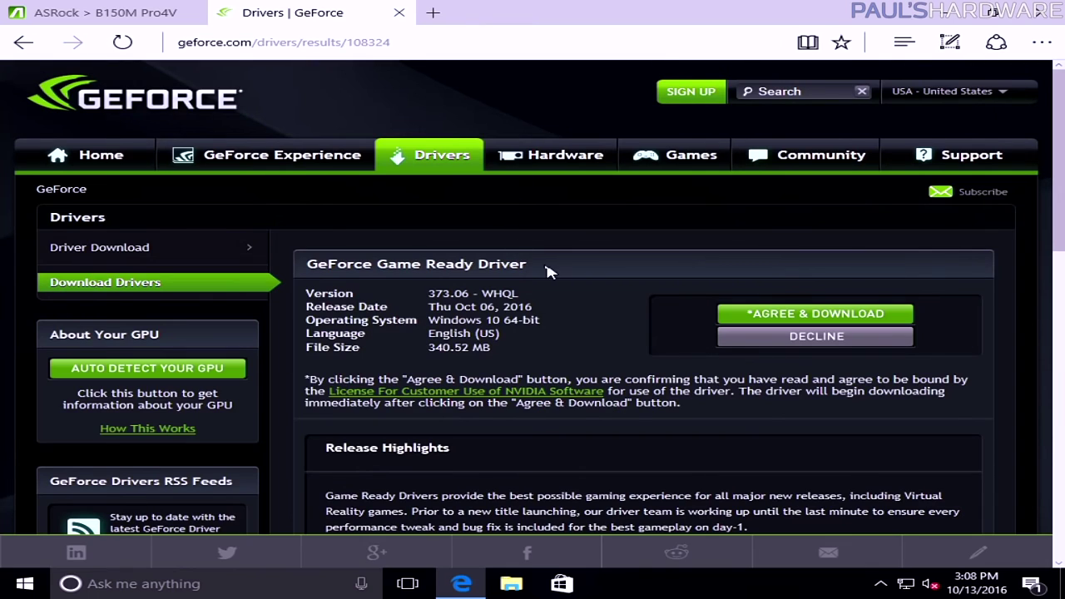
left_click(797, 313)
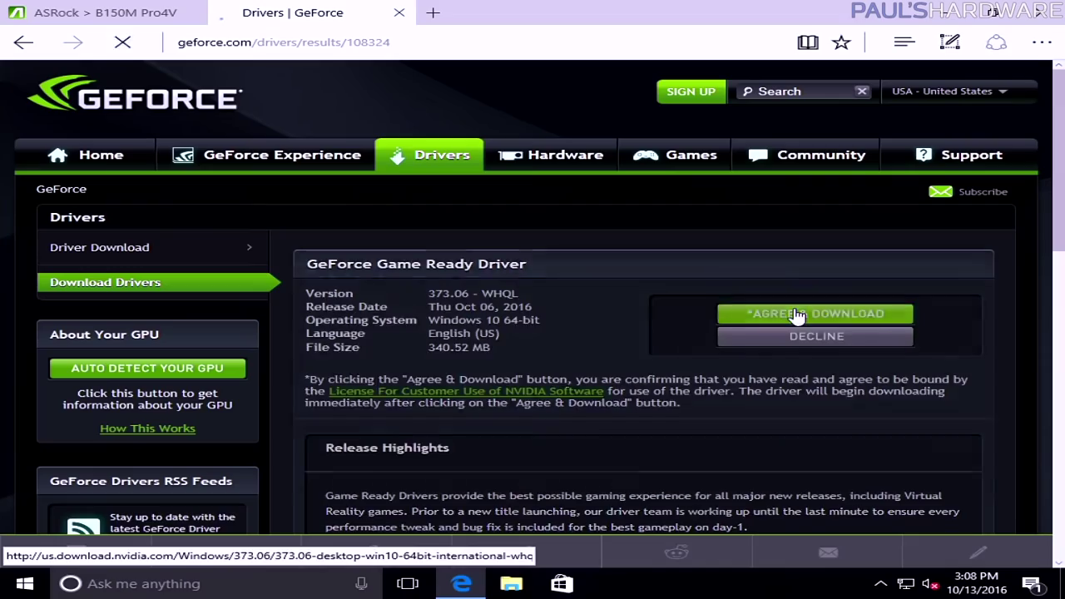
left_click(659, 537)
From the ASRock driver list's USA links, save the Realtek audio, INF, Intel Management Engine and LAN drivers, and view the downloads.
left_click(94, 12)
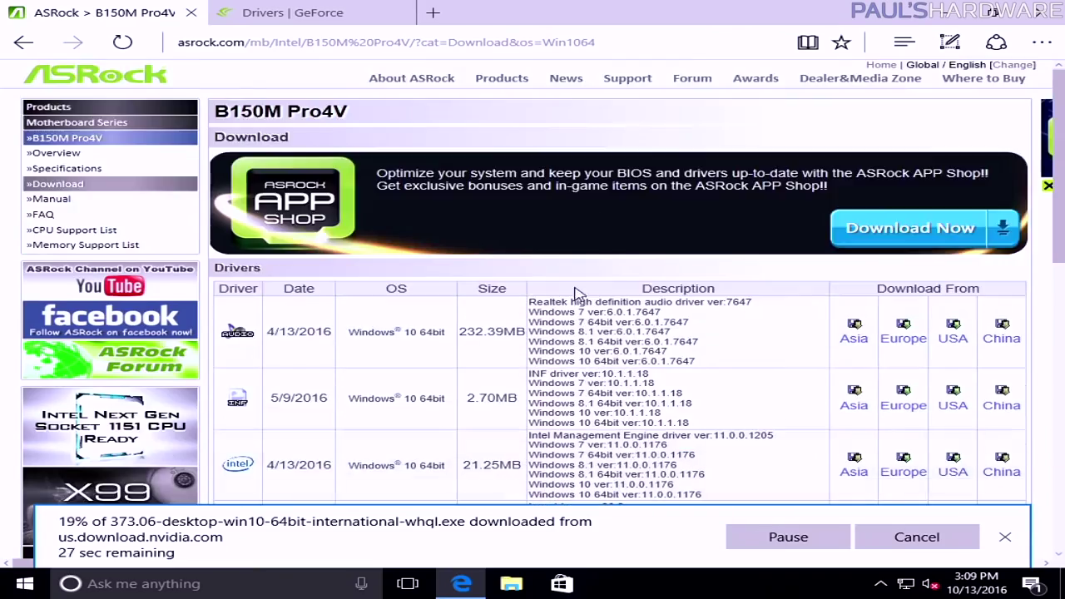
scroll(926, 197, "down", 2)
left_click(927, 197)
left_click(952, 326)
scroll(955, 324, "down", 3)
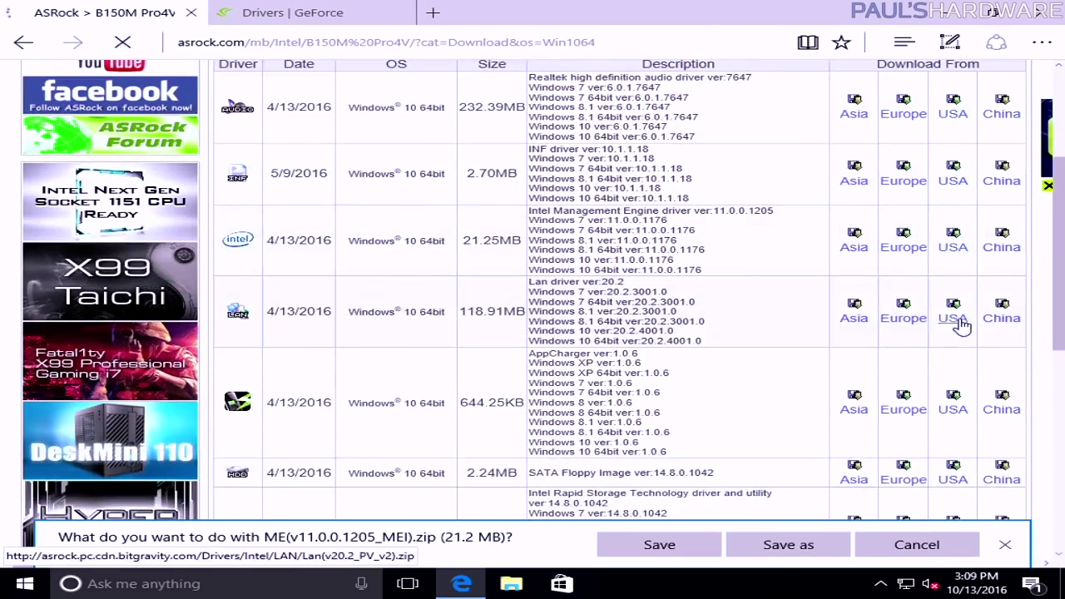
left_click(954, 318)
left_click(689, 554)
left_click(875, 550)
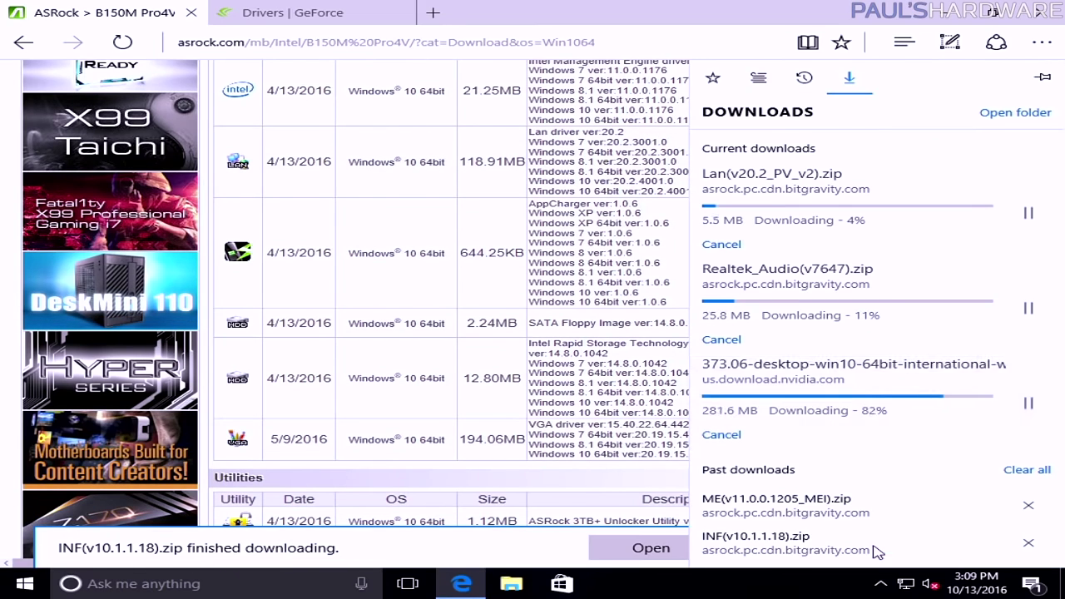
Download the SATA Floppy Image and Intel Rapid Storage Technology packages and check the progress of the downloads.
left_click(903, 325)
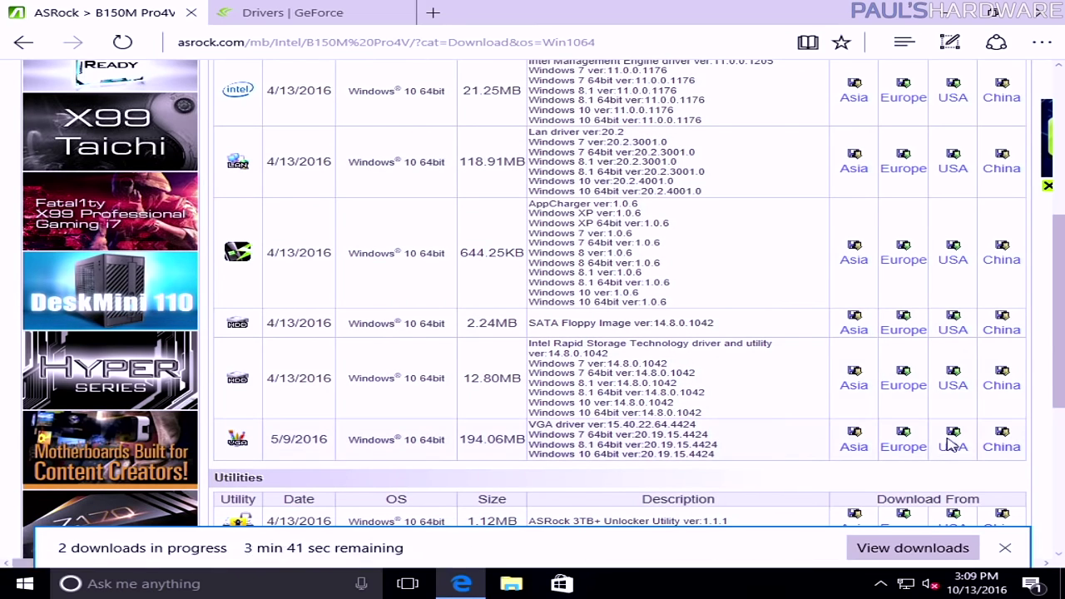
left_click(866, 549)
left_click(1029, 214)
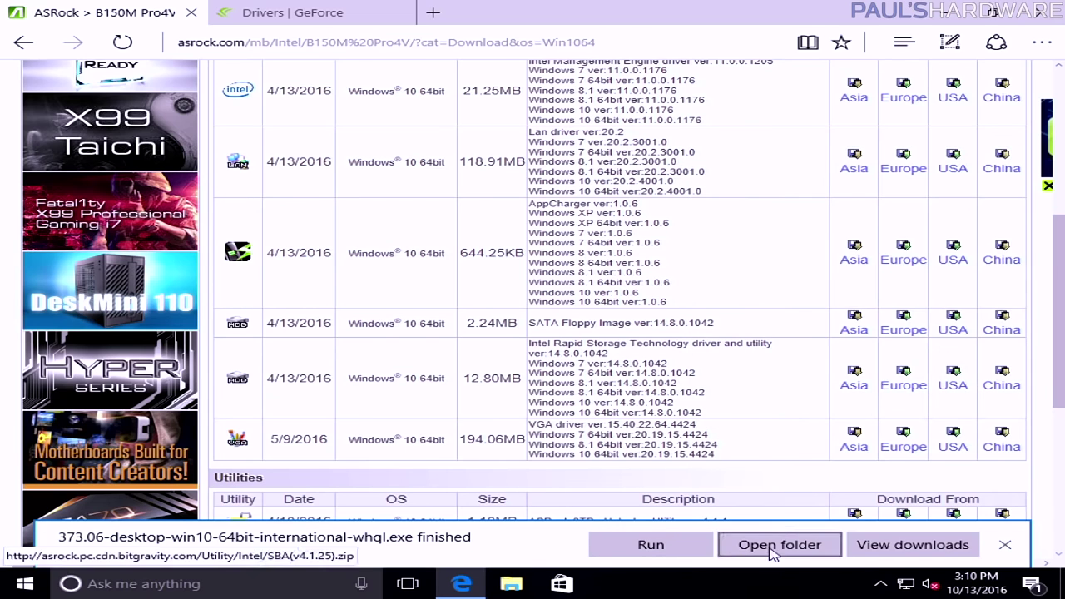
left_click(785, 547)
left_click(660, 551)
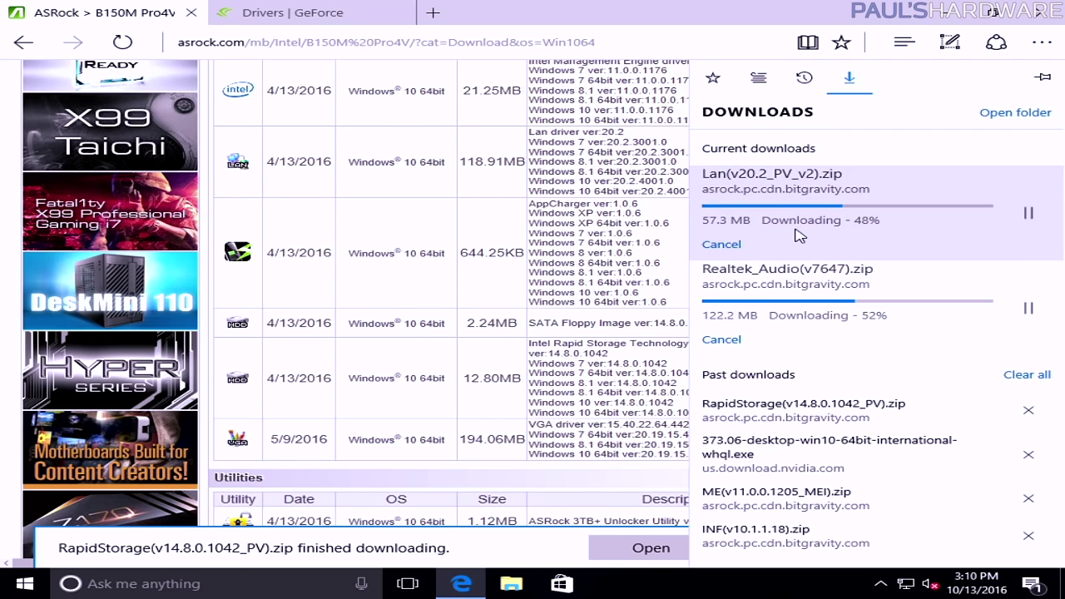
Minimize the browser and open the Downloads folder in File Explorer to look over the downloaded driver files.
left_click(947, 13)
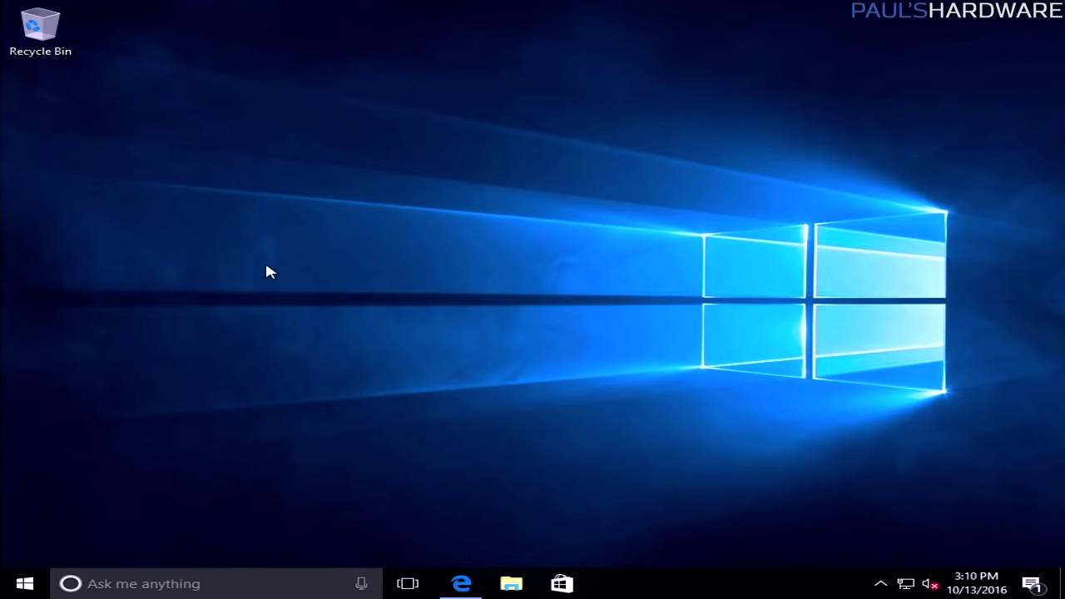
right_click(511, 584)
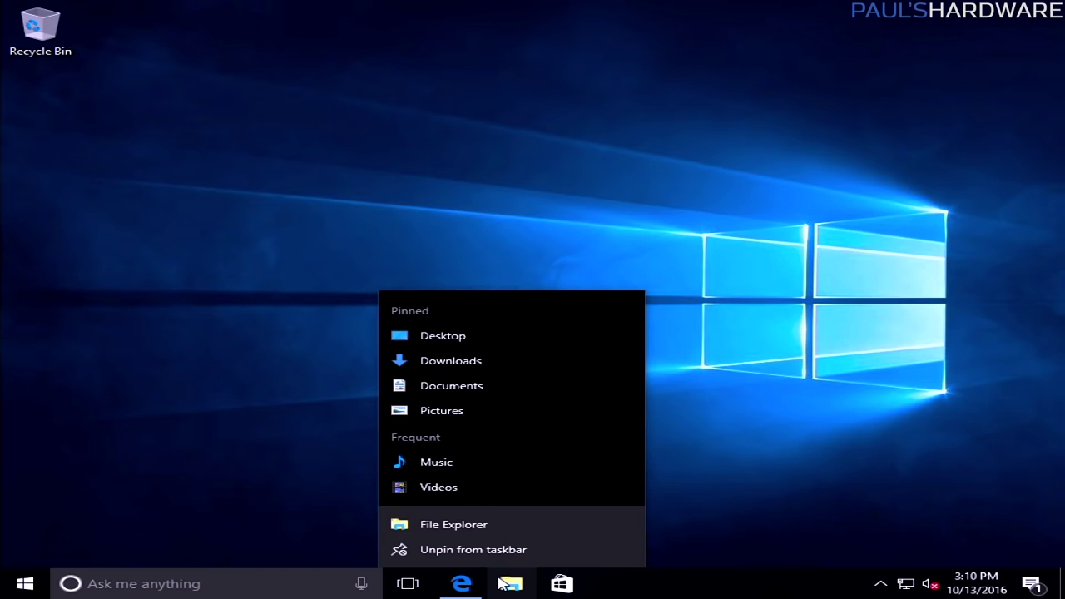
left_click(437, 364)
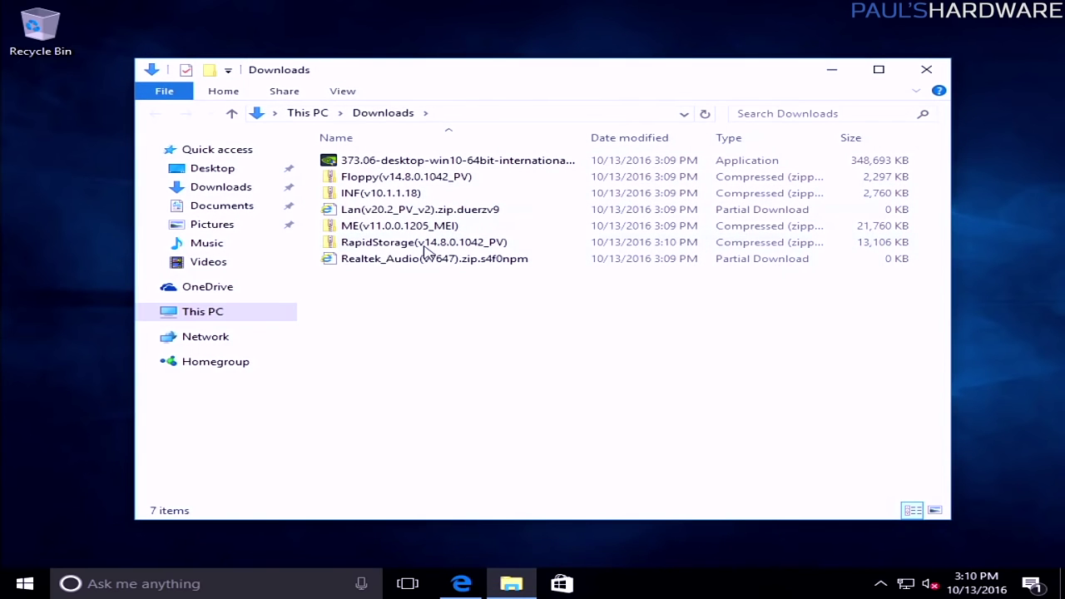
left_click_drag(459, 337, 376, 144)
left_click(479, 360)
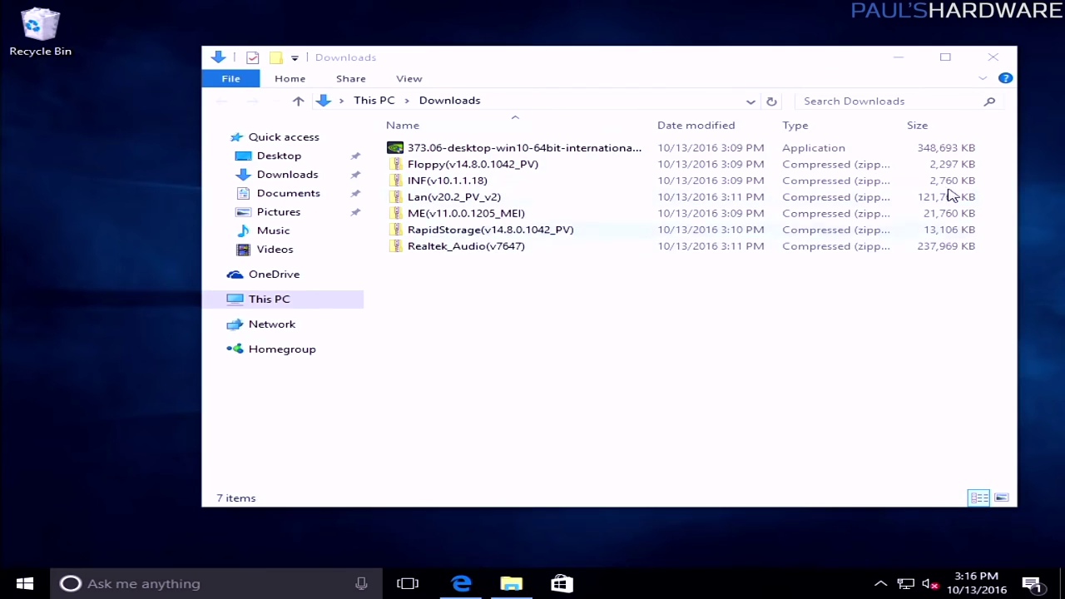
left_click_drag(562, 300, 475, 119)
left_click(506, 312)
Create a new folder on the desktop named drivers.
key("ctrl+shift+n")
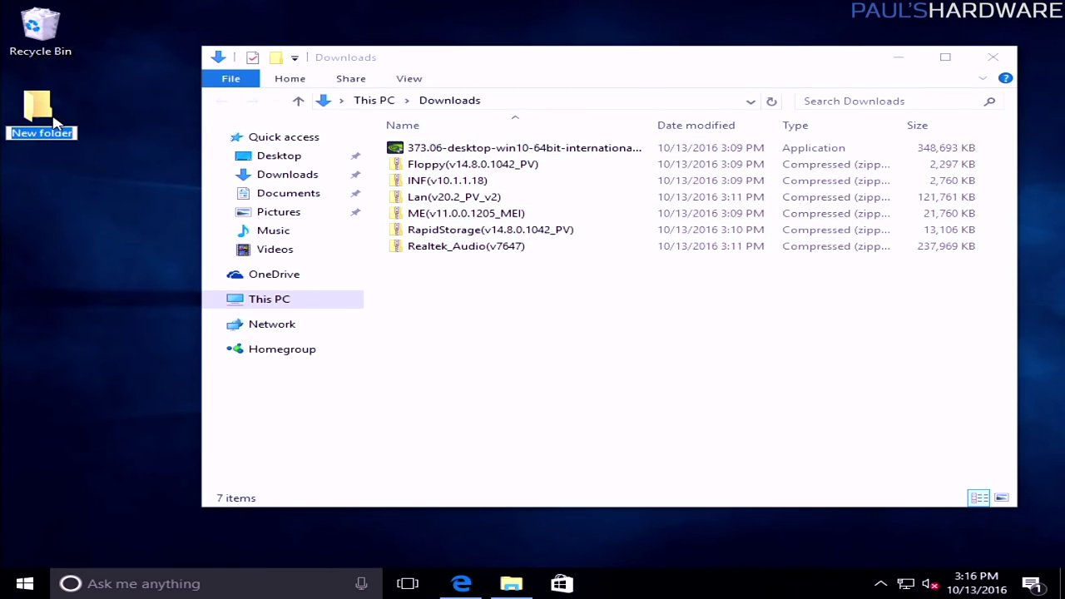
type("drivers")
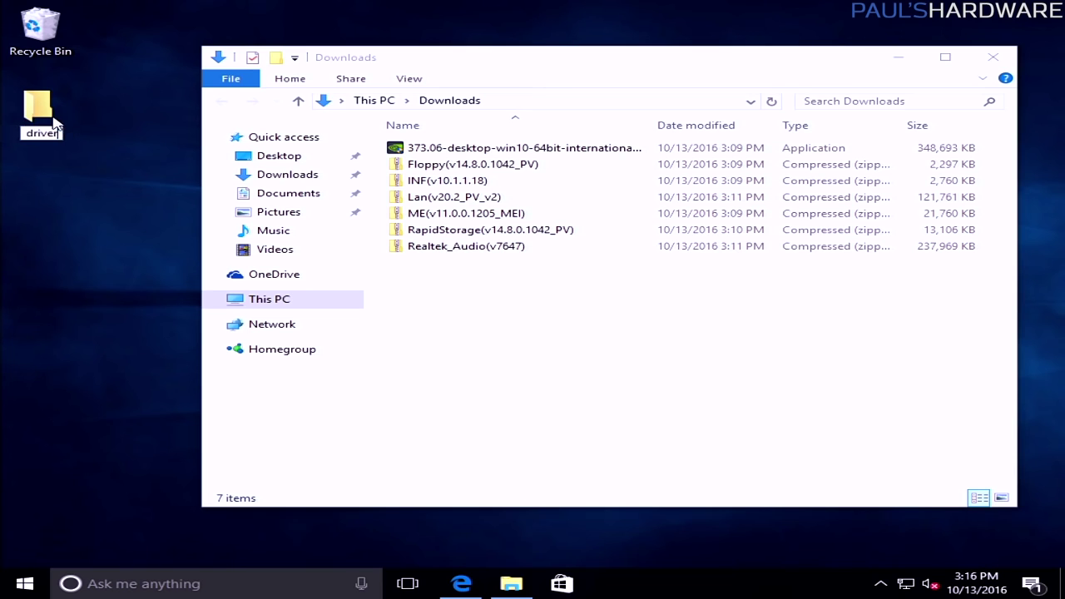
key("Return")
Extract the INF(v10.1.1.18) folder from its zip archive to the desktop and return to the Downloads folder.
left_click(462, 181)
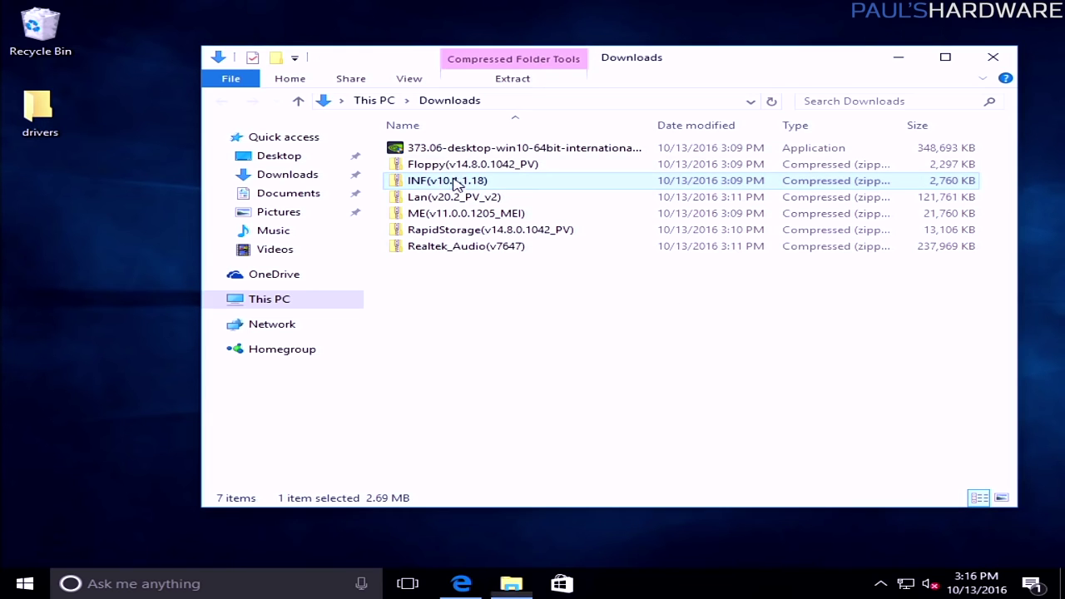
double_click(430, 185)
left_click_drag(423, 153, 42, 171)
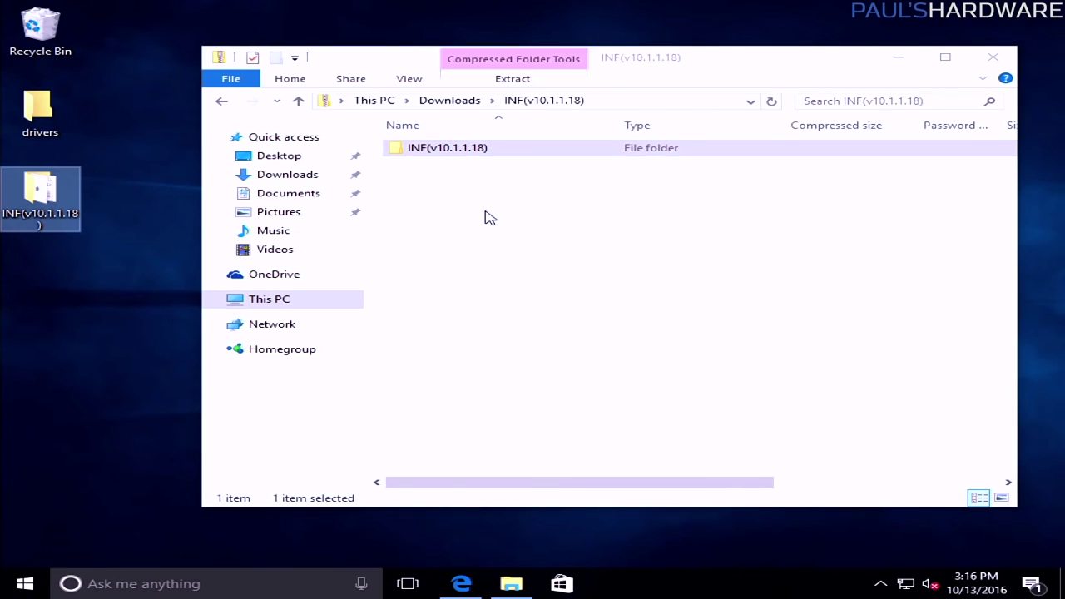
left_click(423, 222)
key("BackSpace")
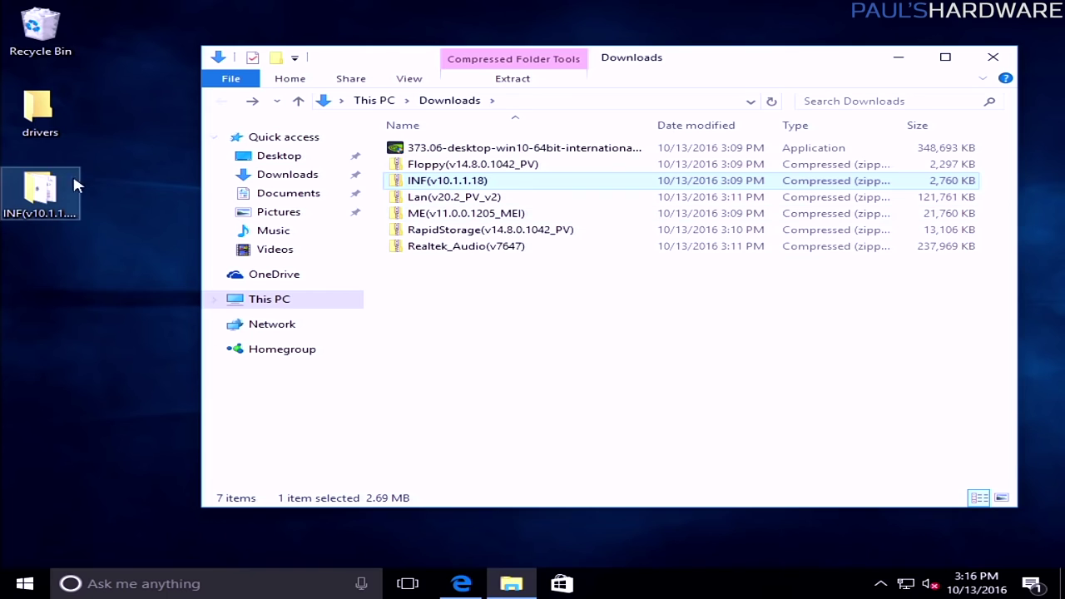
Run SetupChipset from the INF(v10.1.1.18) desktop folder, accept the licence and allow the Intel Chipset Device Software to install.
left_click(72, 179)
double_click(72, 190)
double_click(446, 185)
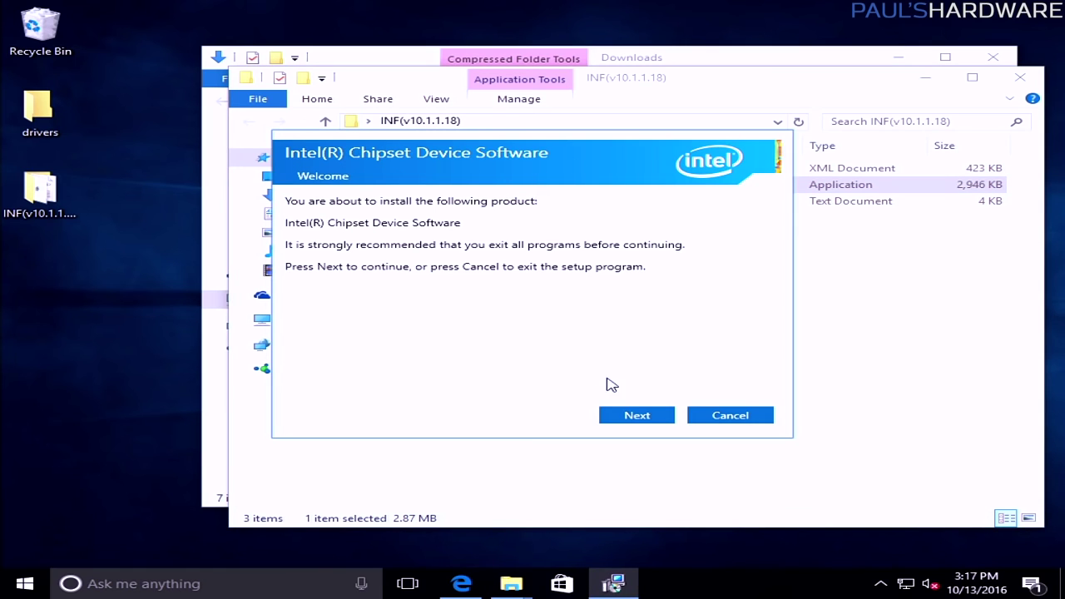
left_click(638, 415)
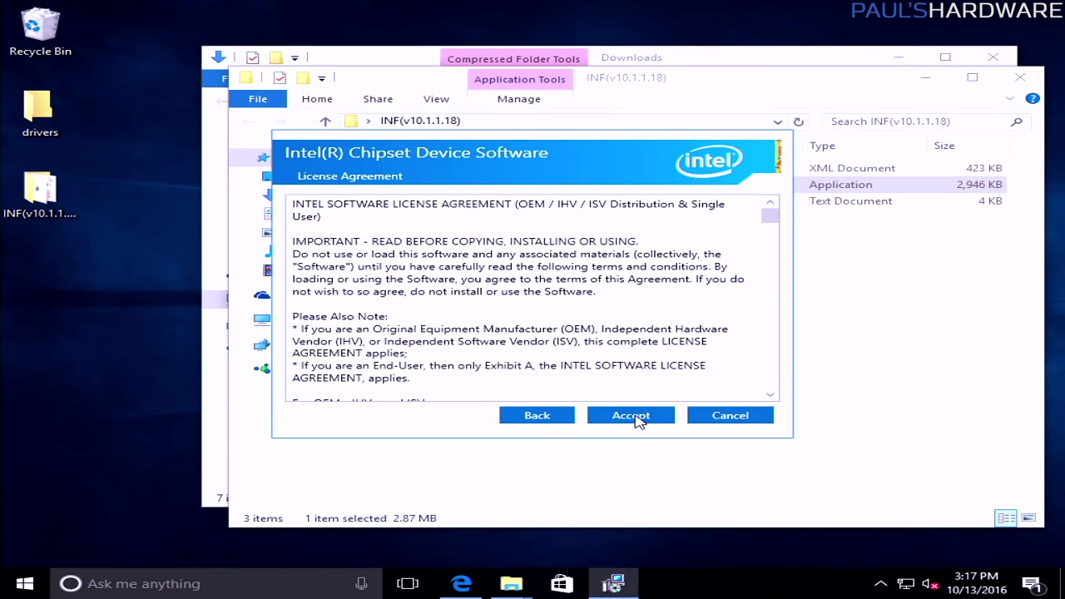
left_click(637, 421)
left_click(632, 420)
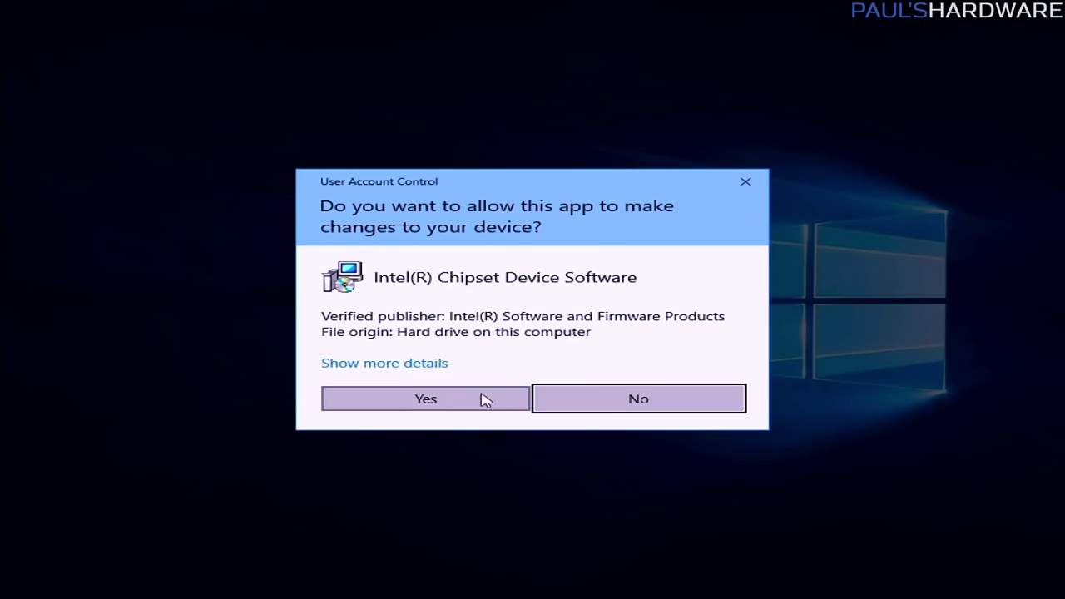
left_click(487, 399)
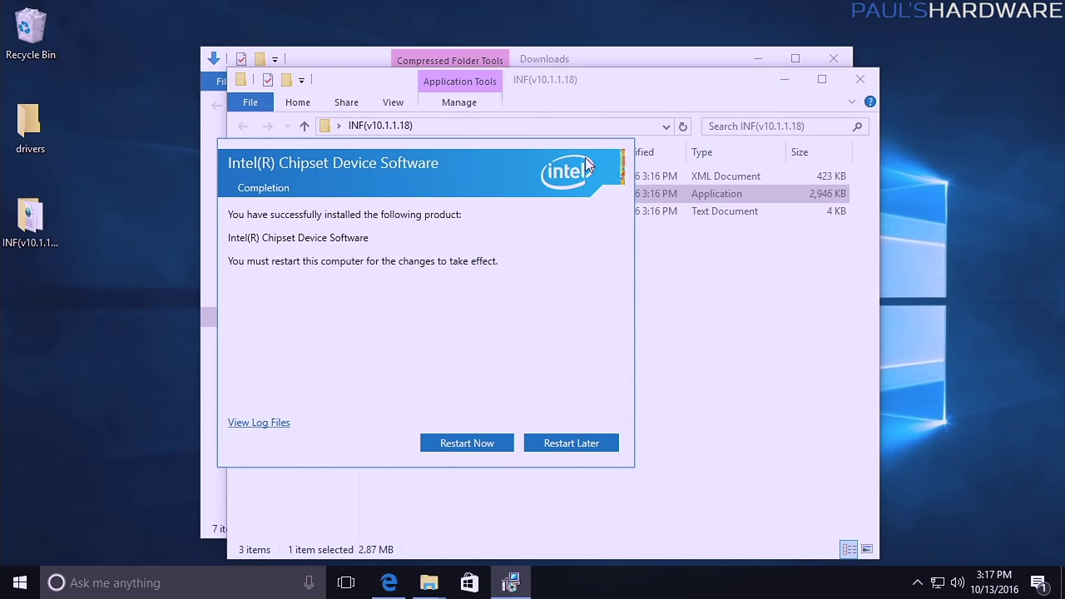
Bring the INF folder window forward, open its Folder Options and set File Explorer to open to This PC.
left_click_drag(610, 85, 755, 73)
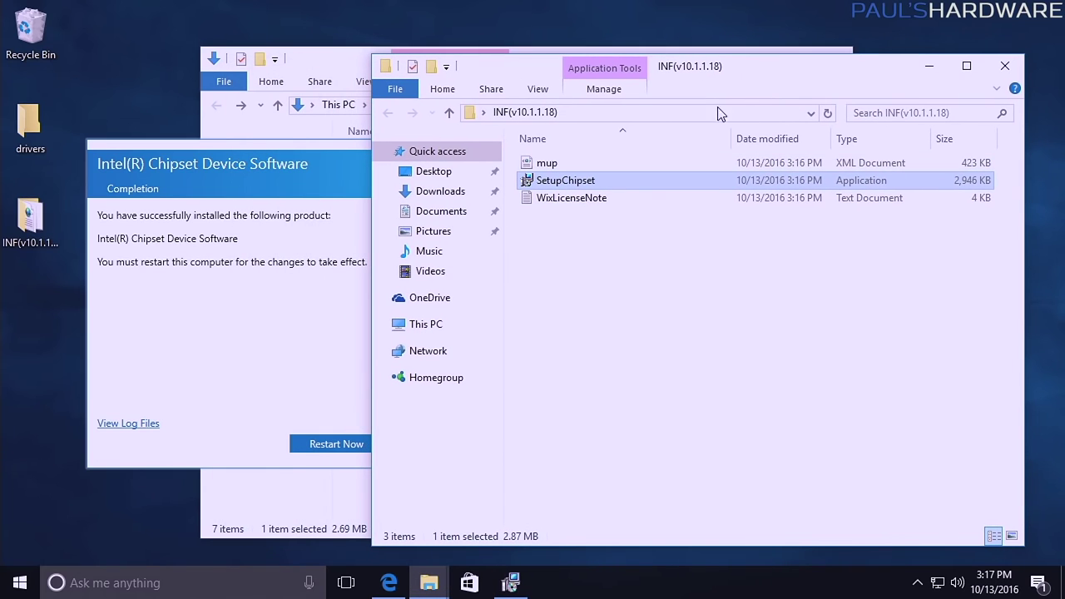
left_click(537, 89)
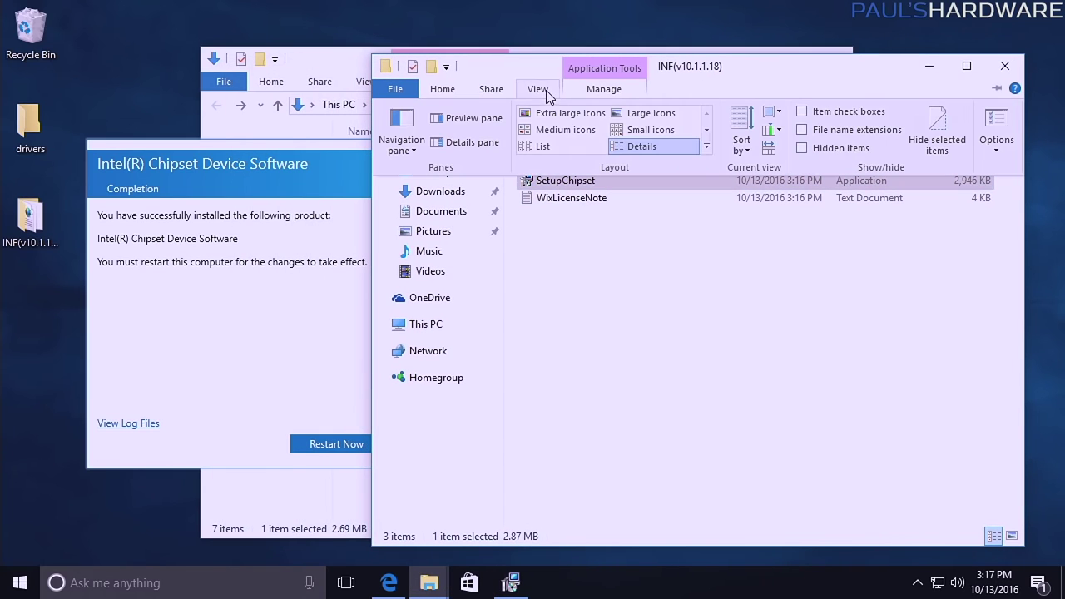
left_click(997, 125)
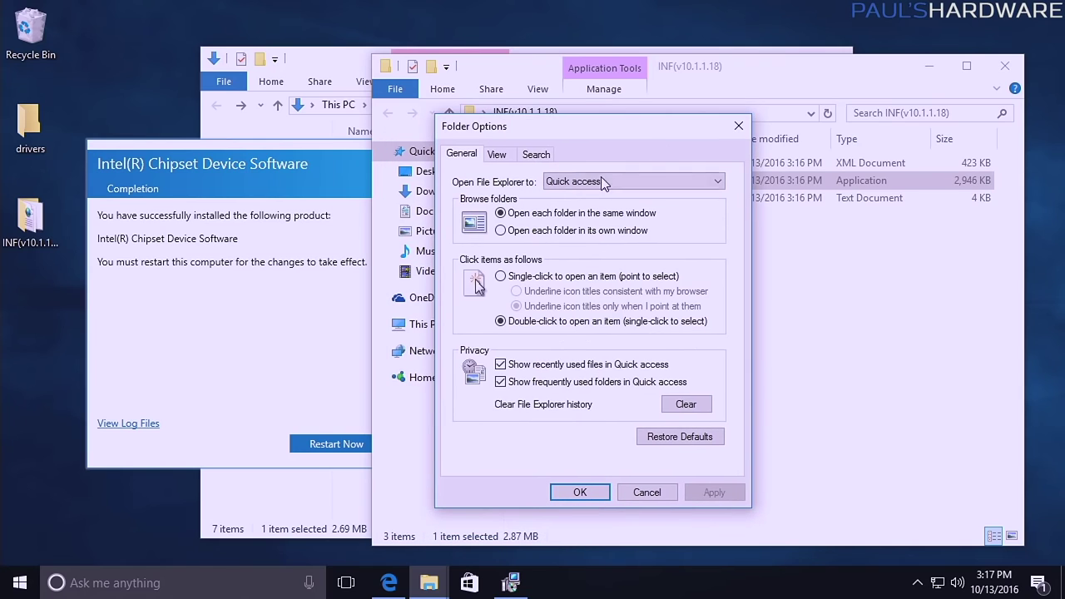
left_click(603, 182)
left_click(599, 209)
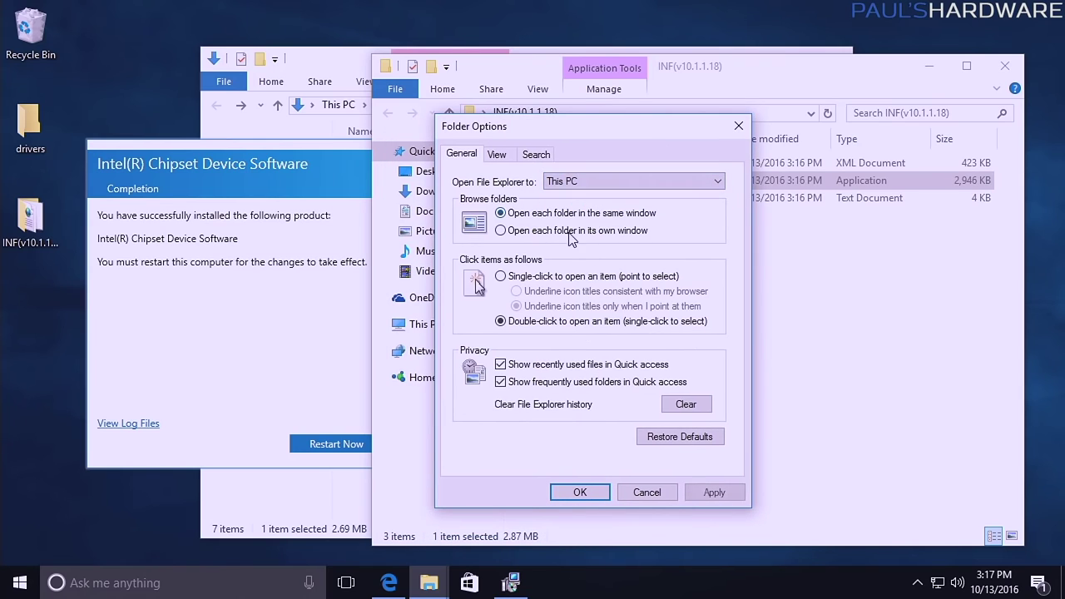
Set folders to display the full title-bar path, hidden files, empty drives and known file extensions, and apply the options.
left_click(496, 155)
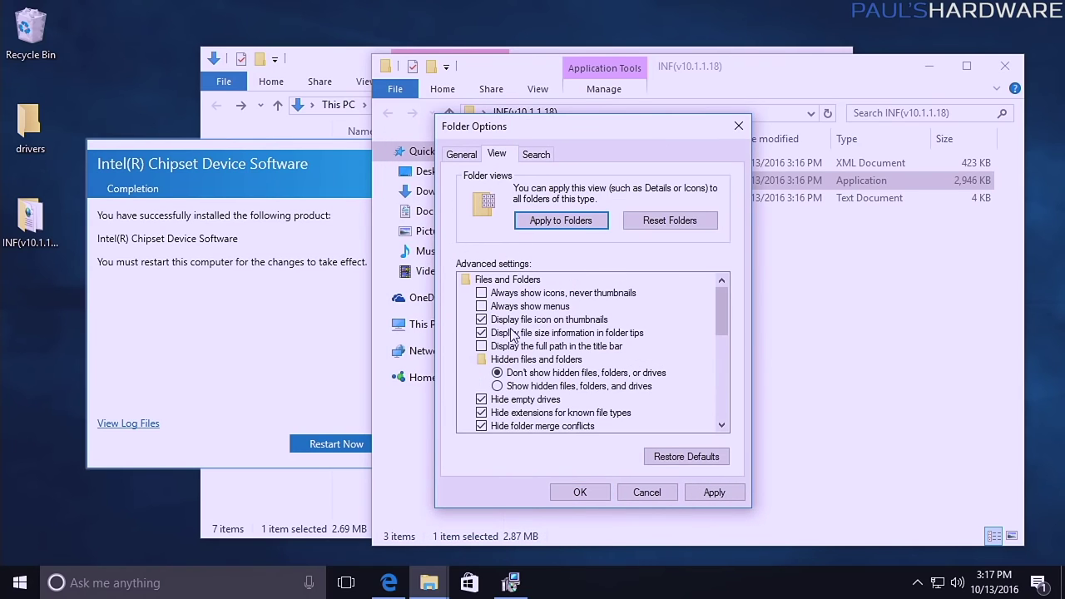
left_click(482, 347)
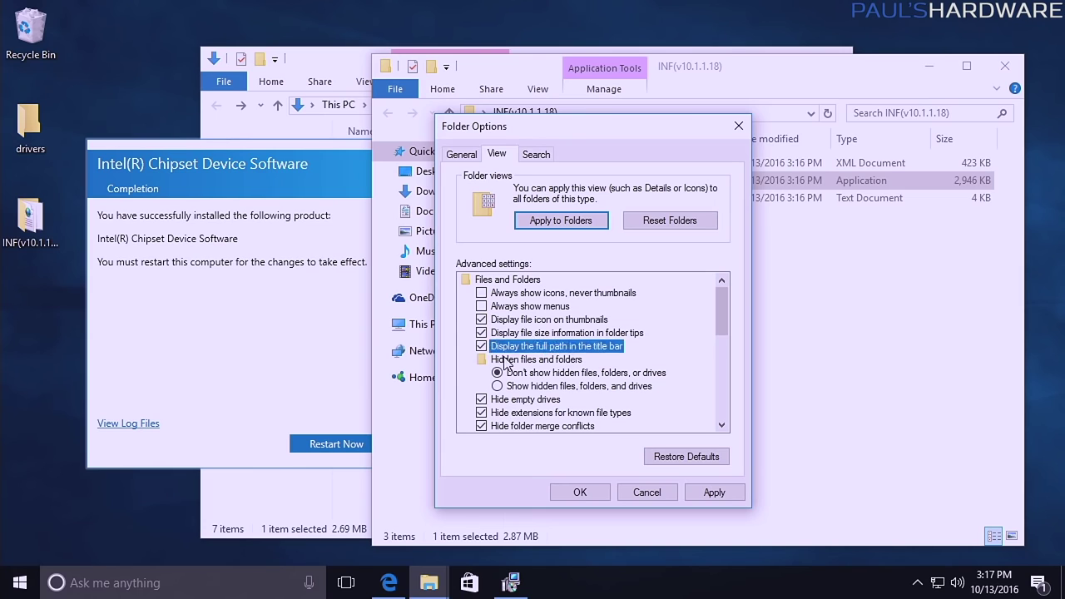
left_click(498, 387)
scroll(556, 388, "down", 1)
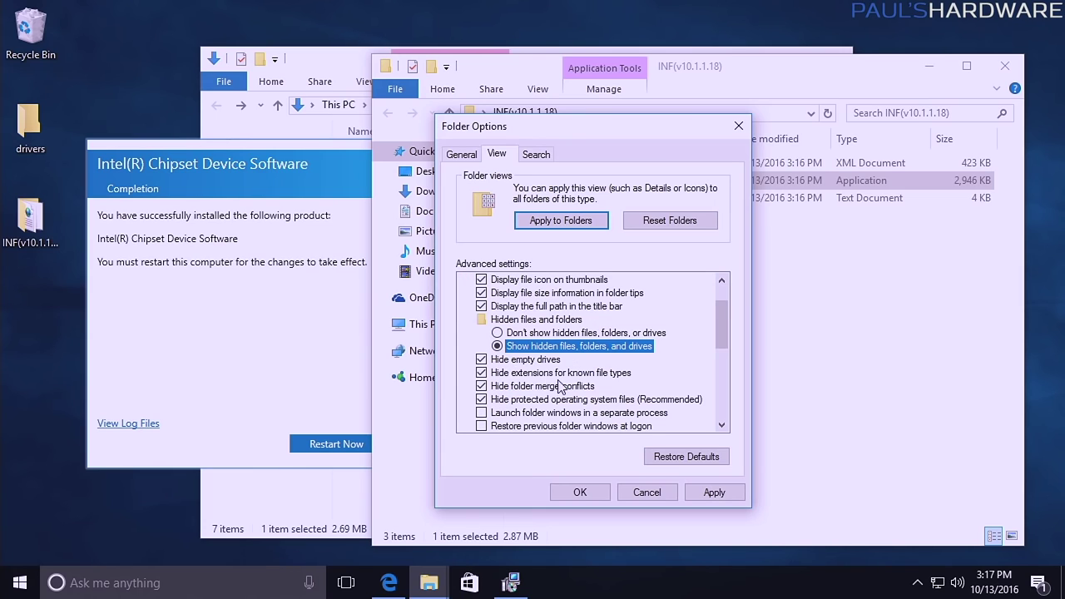
left_click(511, 361)
left_click(491, 374)
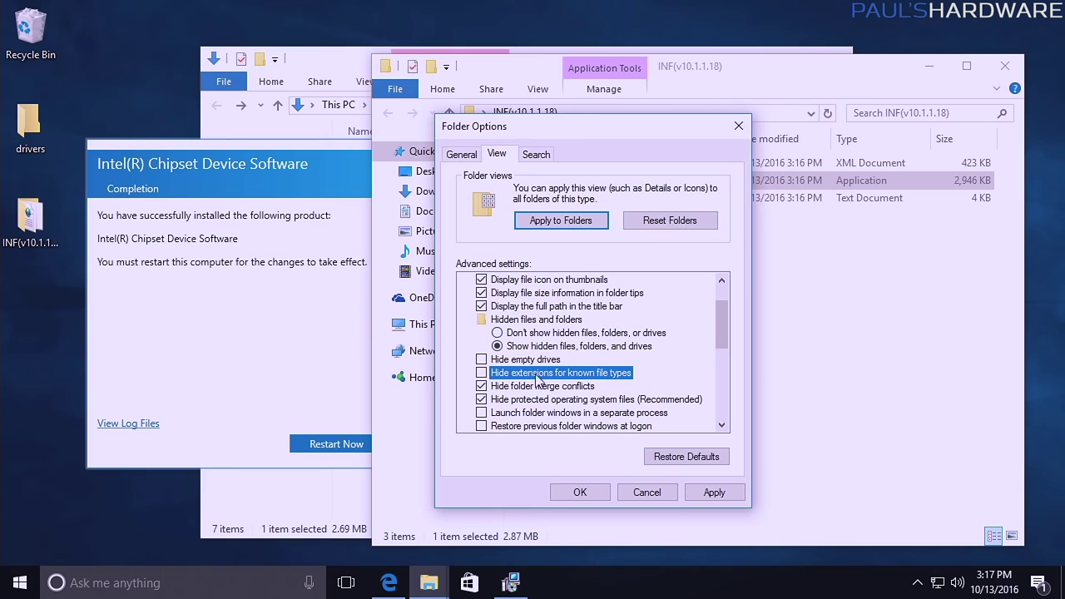
left_click(715, 493)
left_click(580, 493)
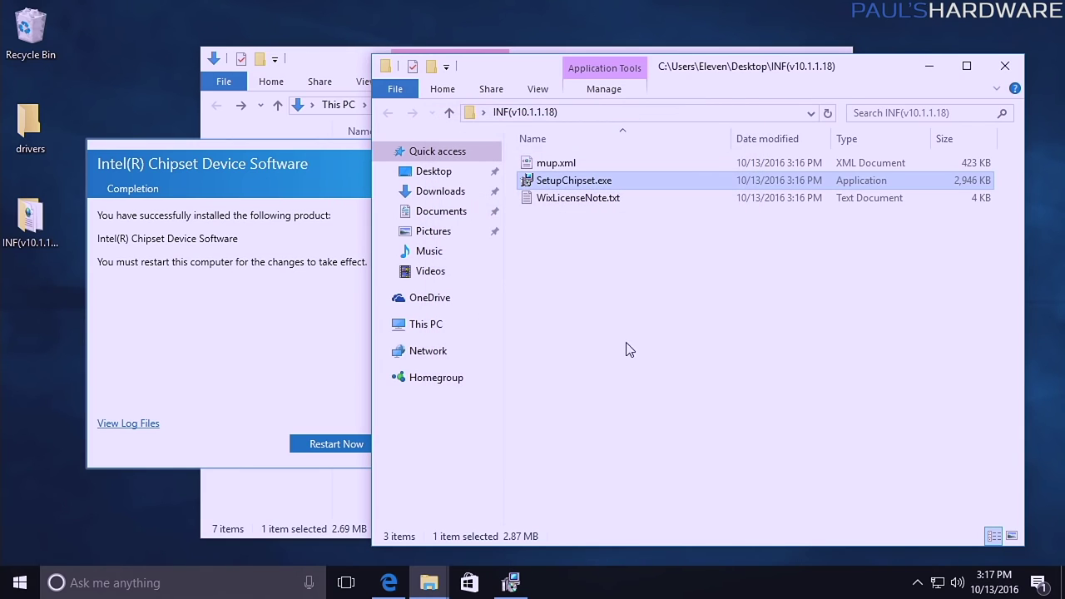
left_click(665, 249)
left_click(581, 180)
left_click(583, 321)
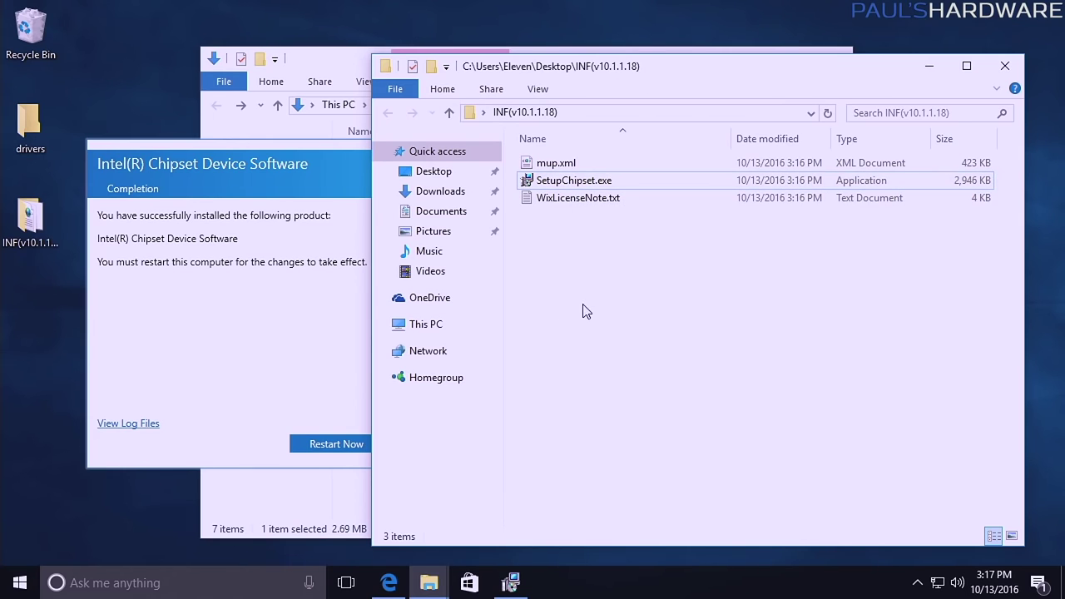
Minimize both File Explorer windows and restart the computer from the Intel Chipset Device Software completion window.
left_click_drag(321, 145, 325, 160)
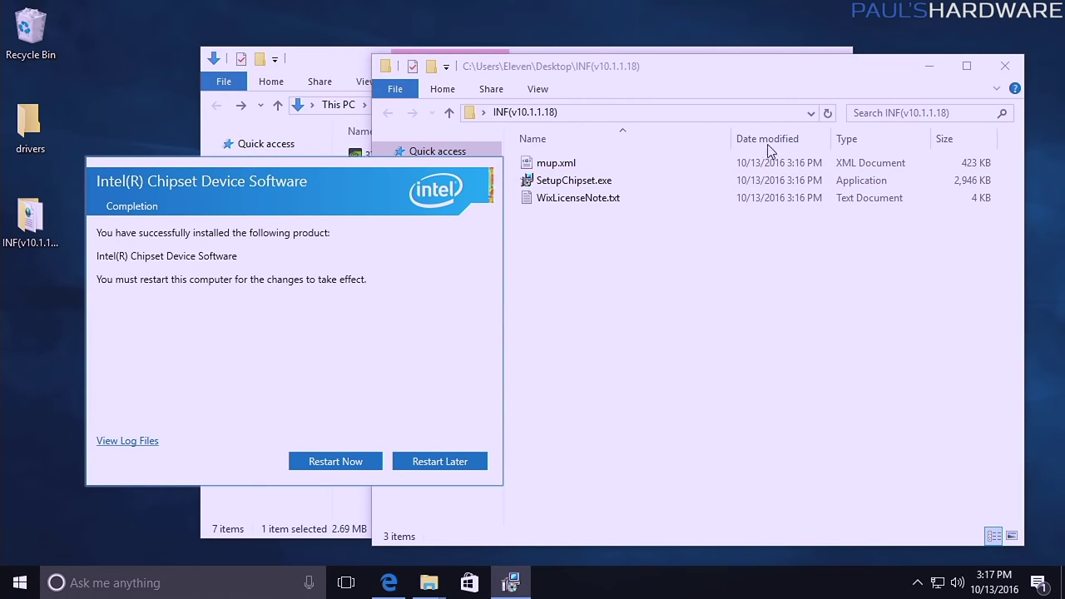
left_click(928, 65)
left_click(758, 58)
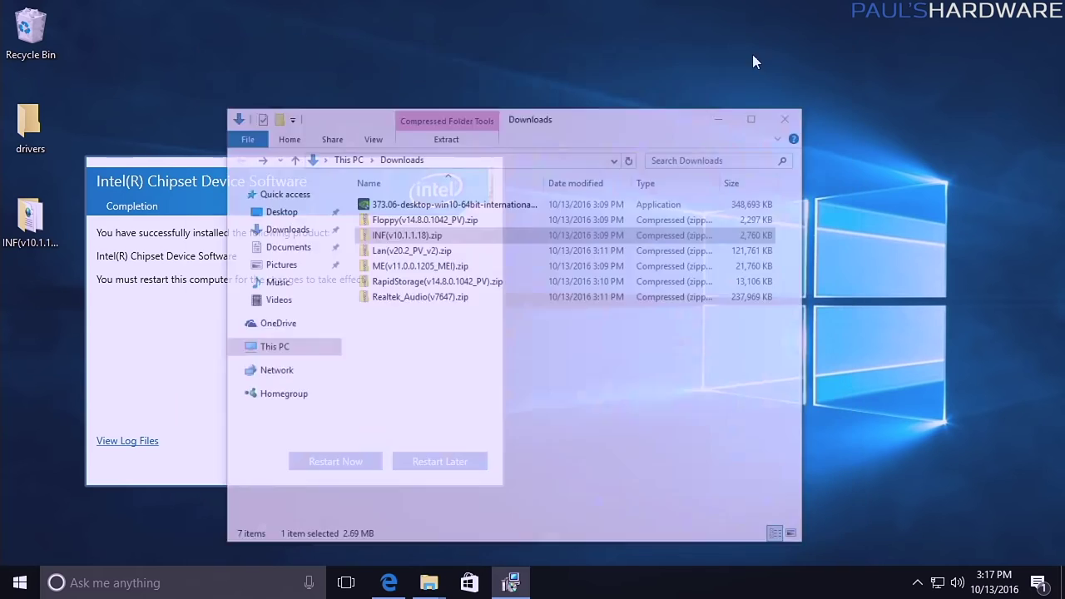
left_click_drag(359, 174, 636, 140)
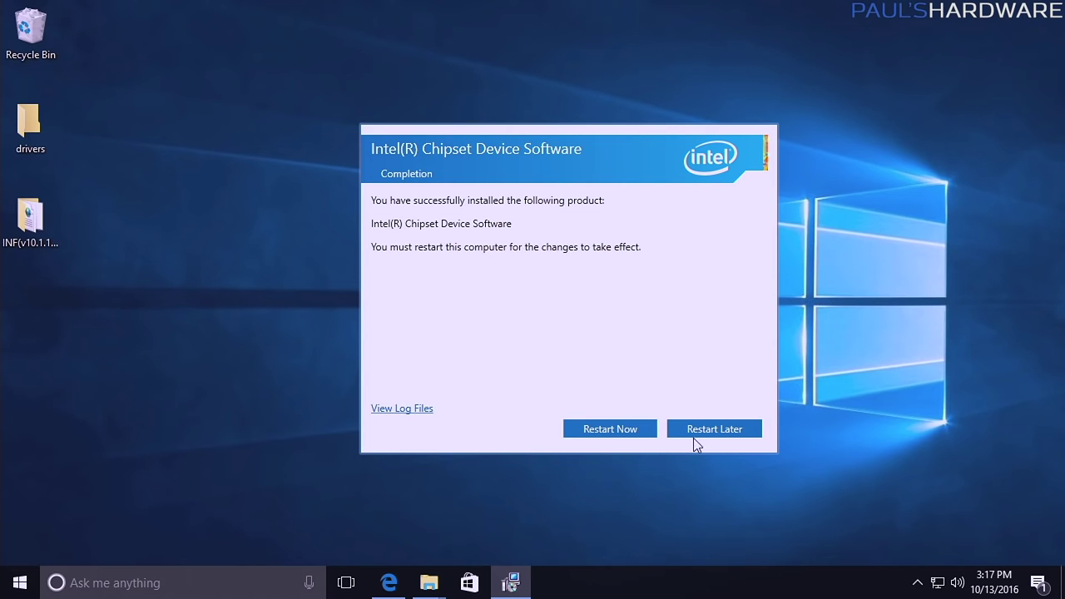
left_click(610, 430)
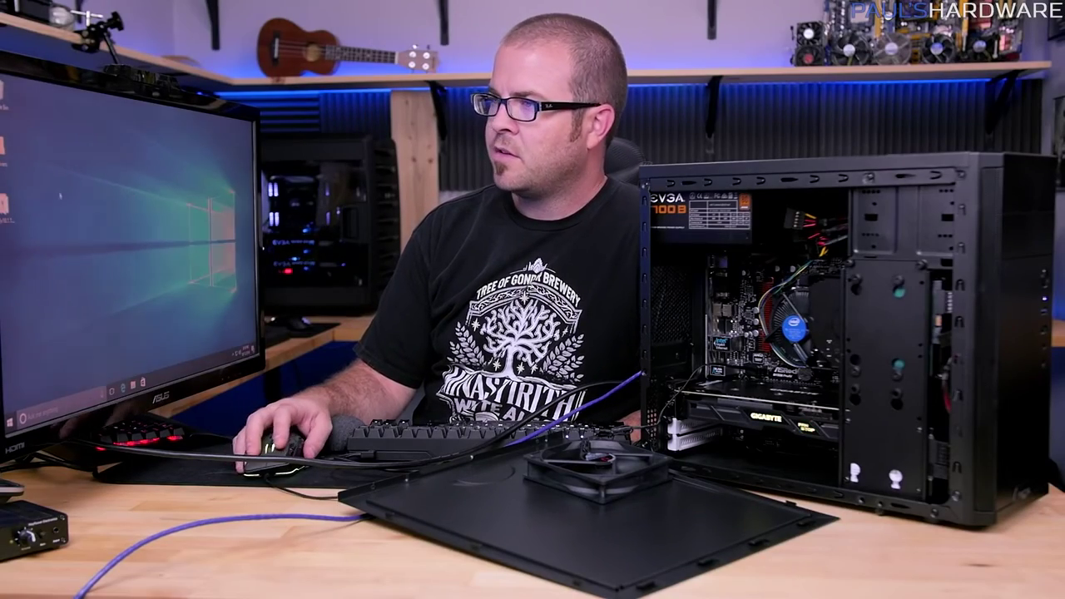
Open the NVIDIA Control Panel from the desktop to check the graphics driver version, and close it.
right_click(125, 193)
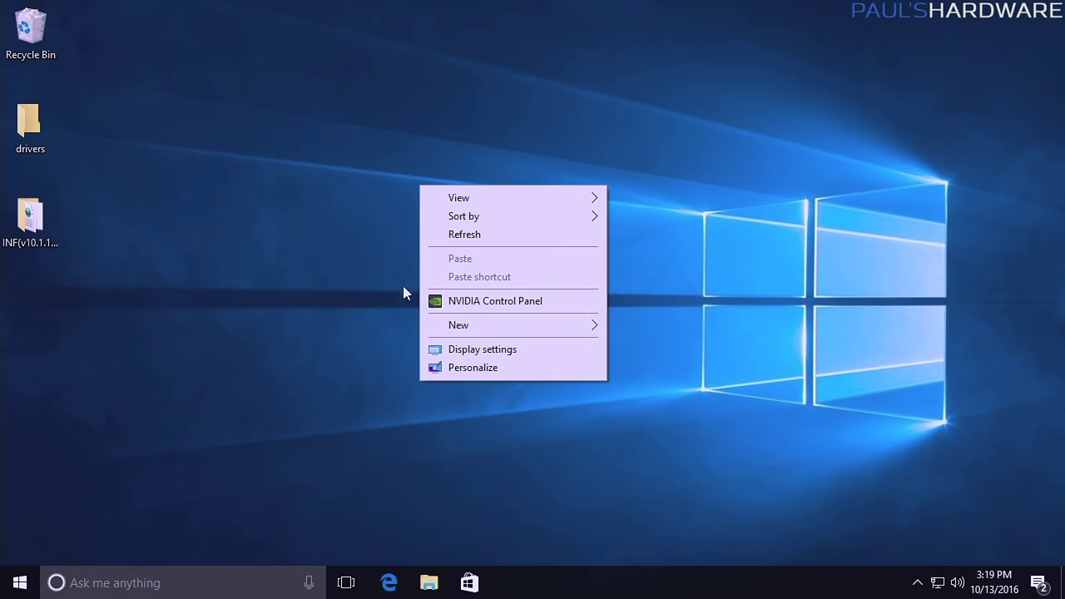
left_click(465, 304)
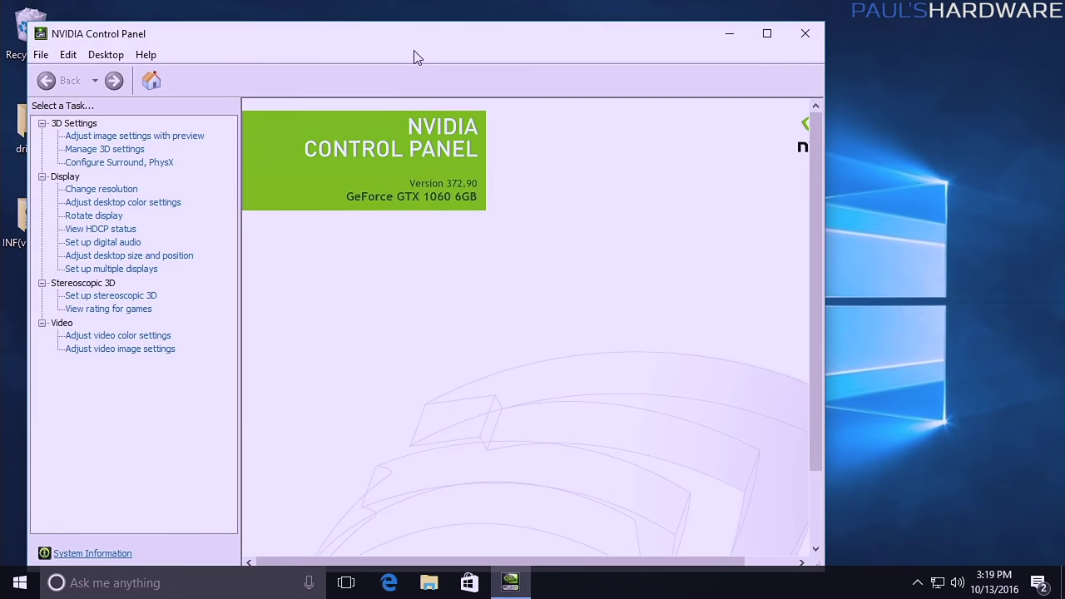
left_click_drag(431, 40, 465, 36)
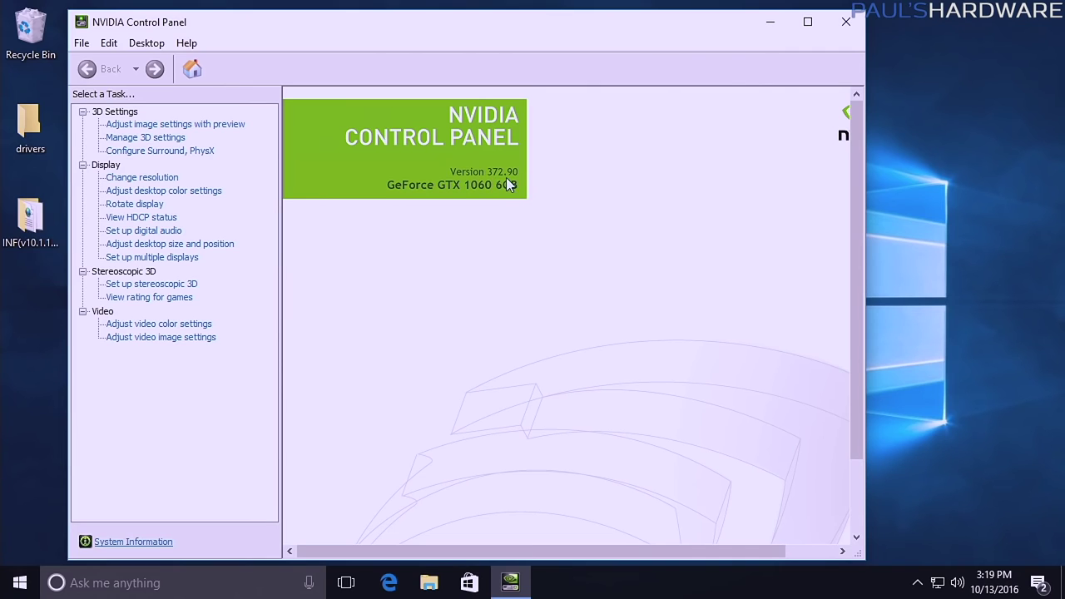
left_click(844, 21)
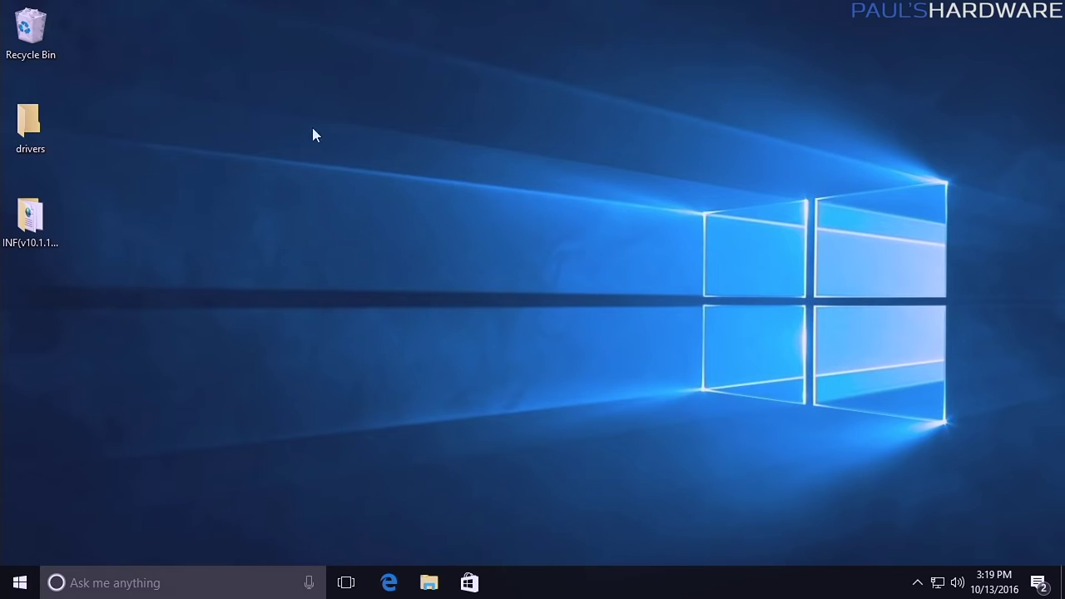
Launch the NVIDIA 373.06 driver package from Downloads, allow it to make changes, and extract its files to C:\NVIDIA\DisplayDriver\373.06\Win10_64\International.
right_click(428, 582)
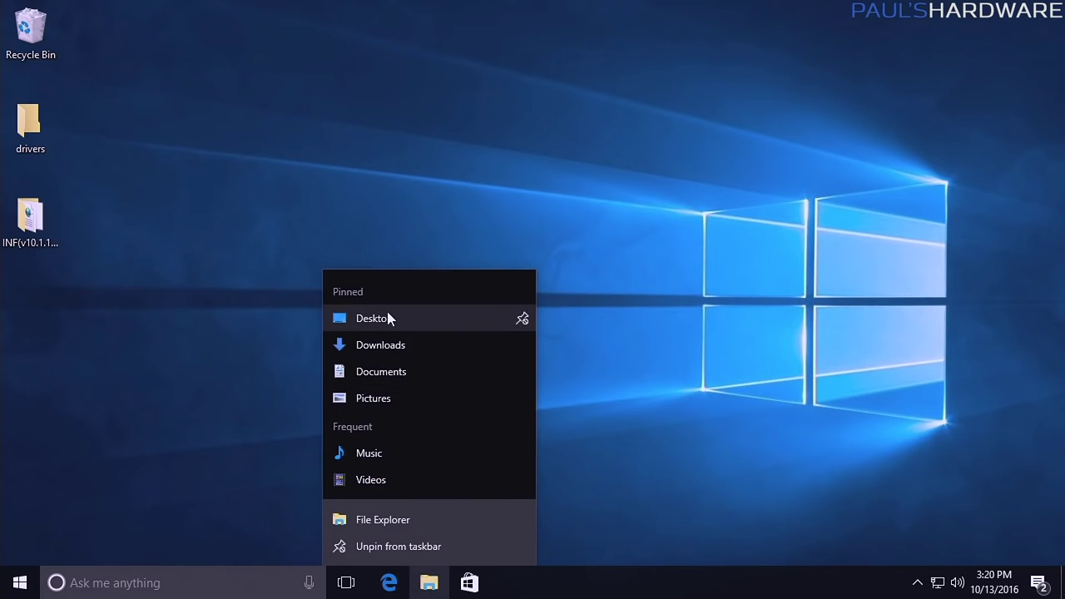
left_click(381, 345)
left_click(536, 164)
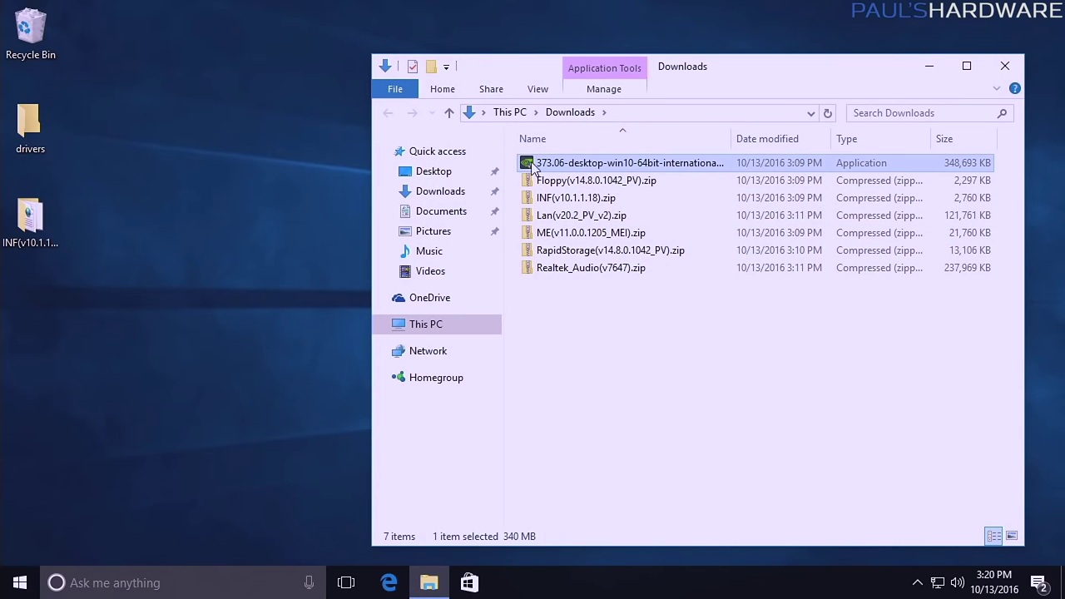
double_click(540, 164)
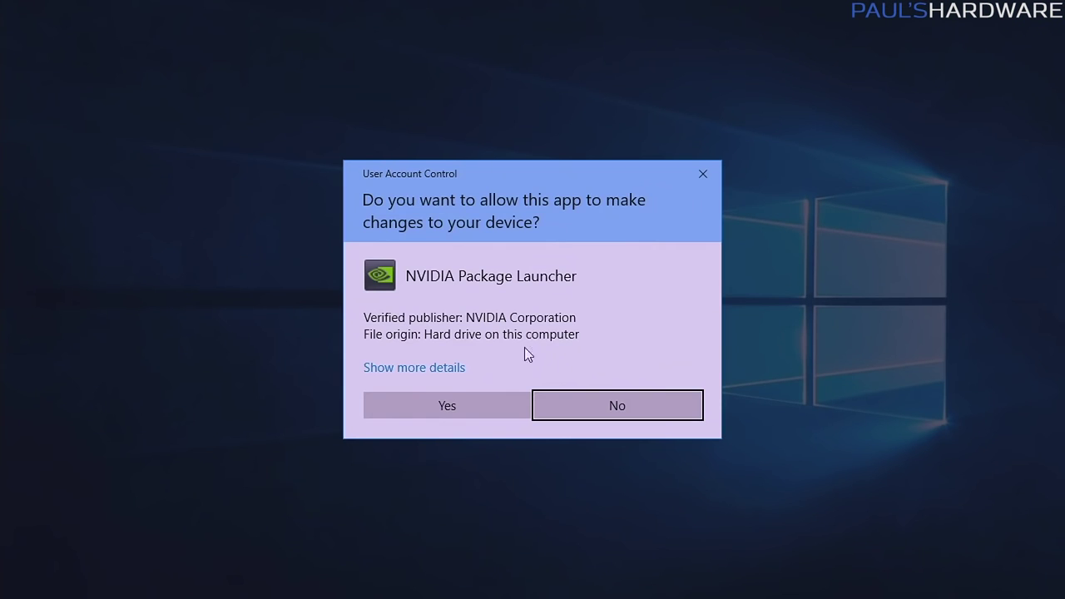
left_click(506, 396)
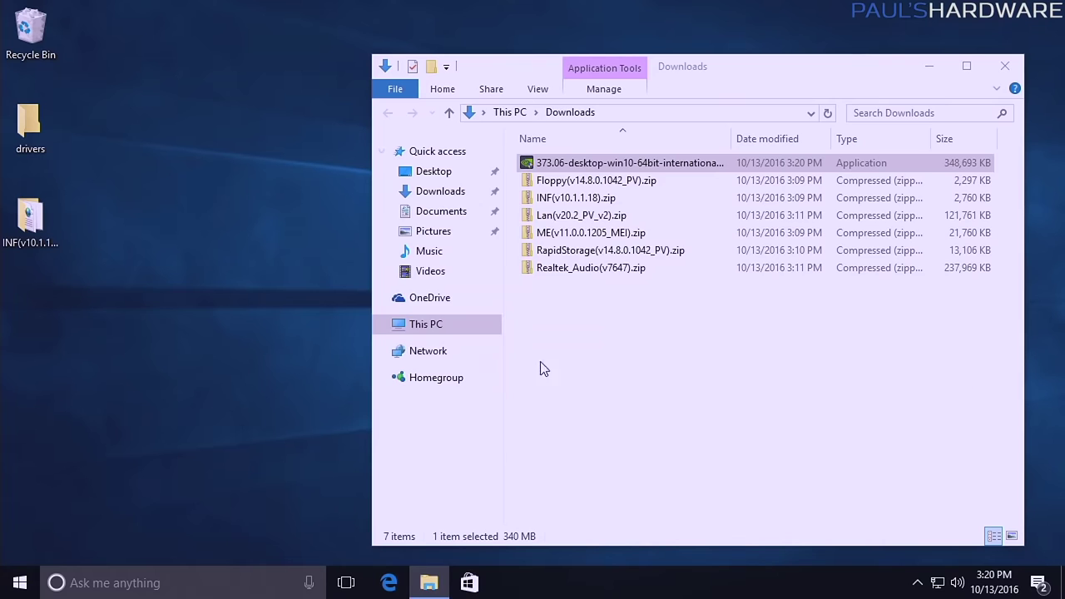
left_click_drag(558, 215, 374, 136)
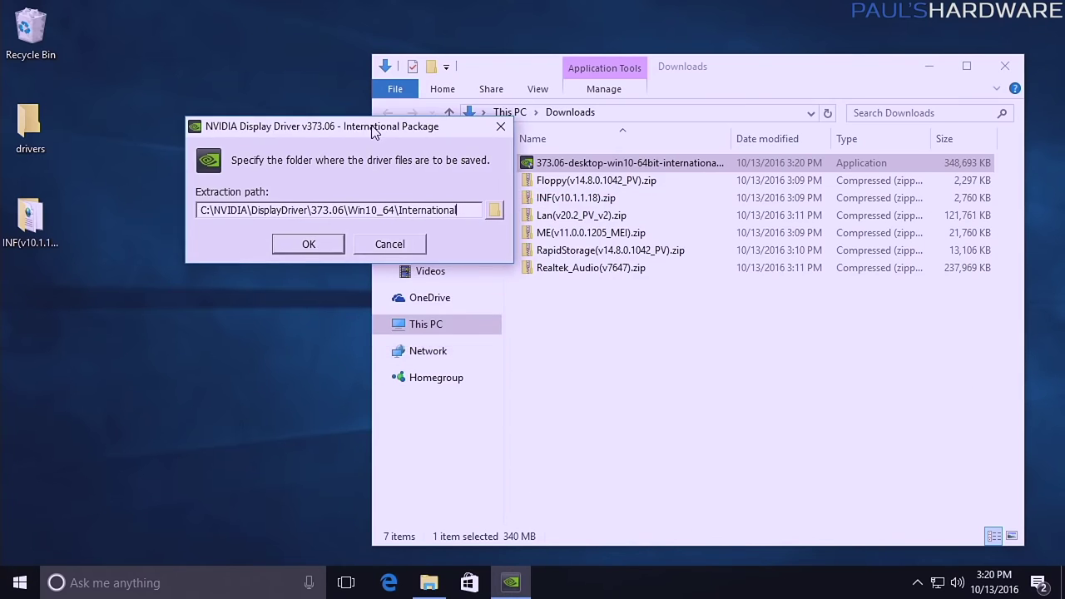
left_click(334, 249)
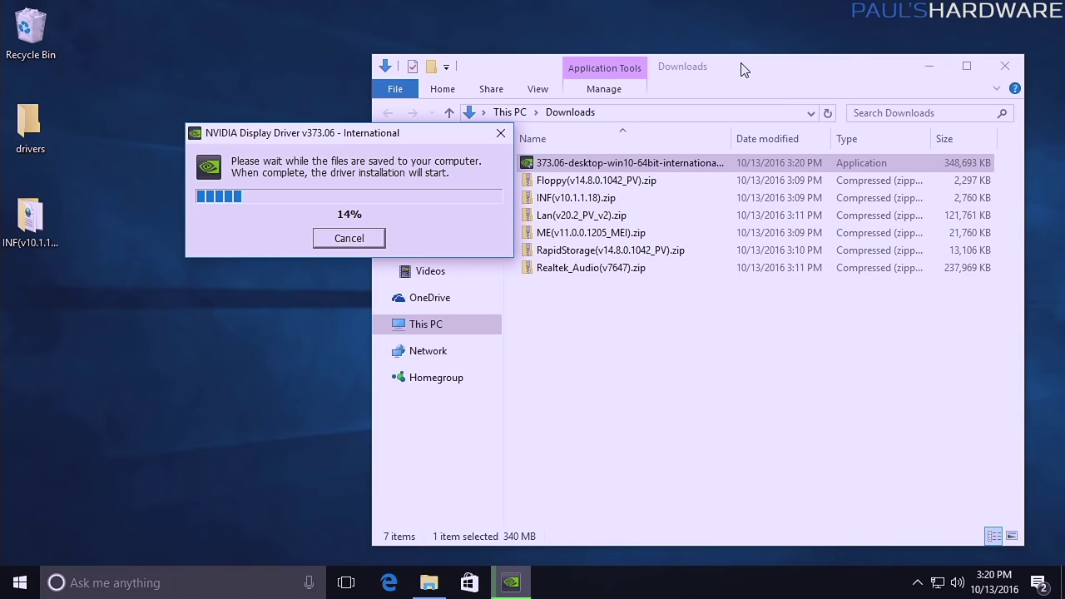
left_click(612, 288)
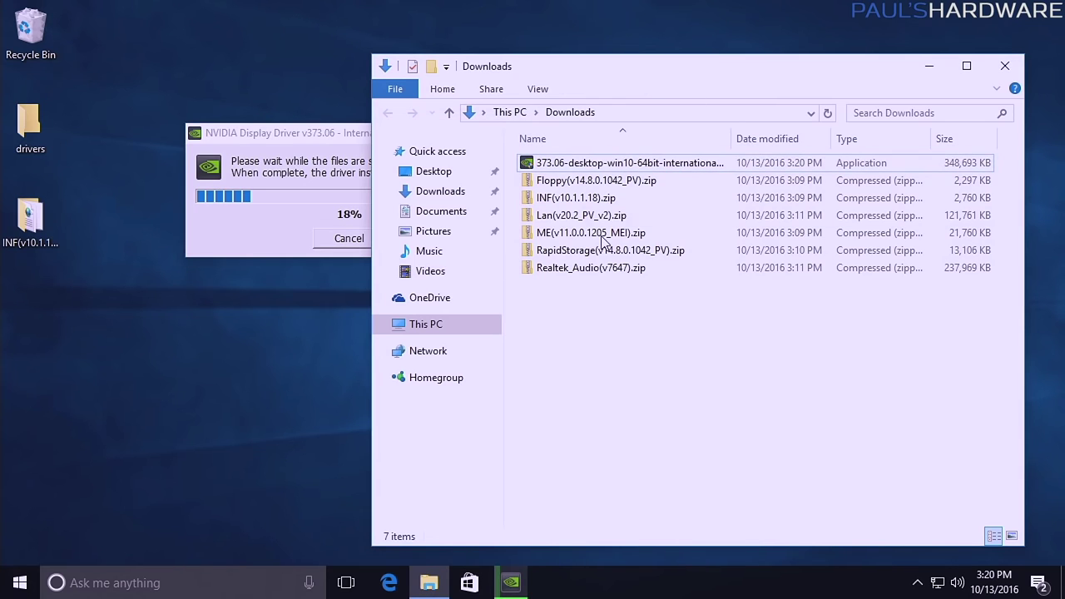